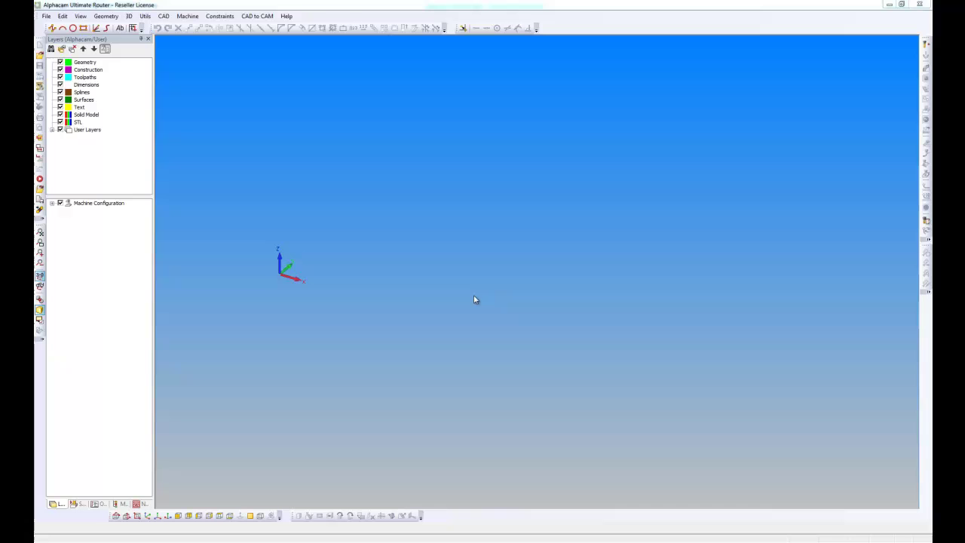
Step: Open the recent drawing #1 Cabinet Door.ard
left_click(46, 16)
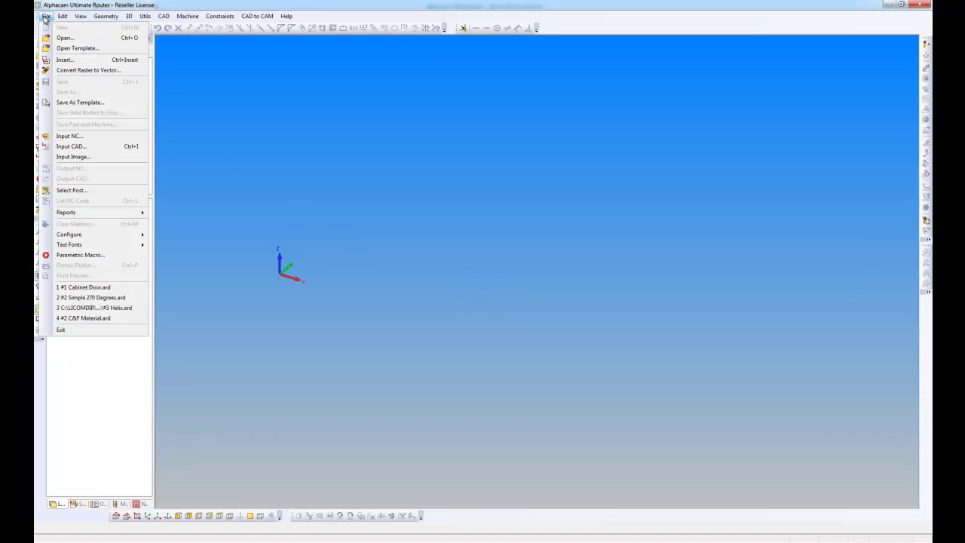
left_click(108, 290)
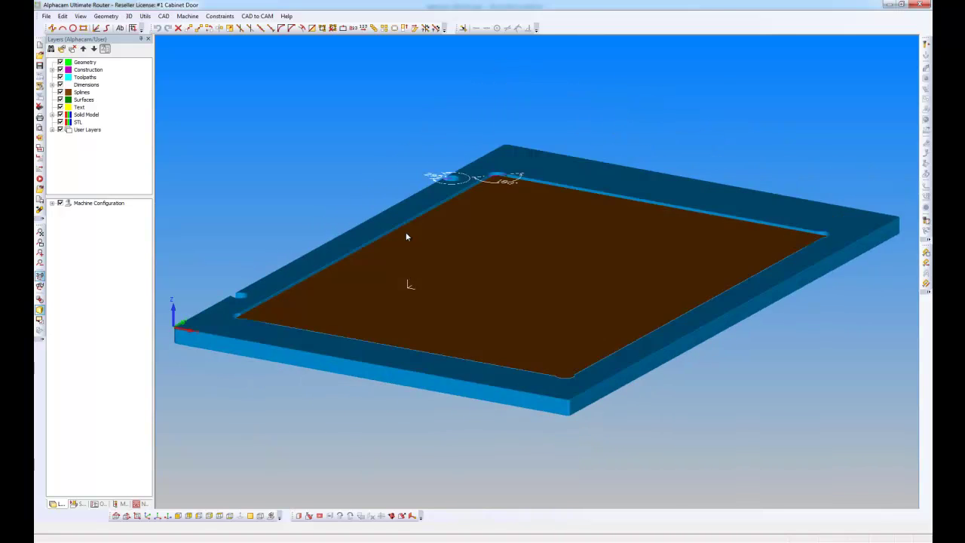
Step: Examine the partial holes at the cabinet door's upper corner, marked with the 295° and 180° dimensions
middle_click_drag(405, 237, 413, 146)
scroll(407, 287, "down", 3)
scroll(406, 287, "up", 2)
middle_click_drag(467, 263, 459, 403)
scroll(469, 170, "up", 4)
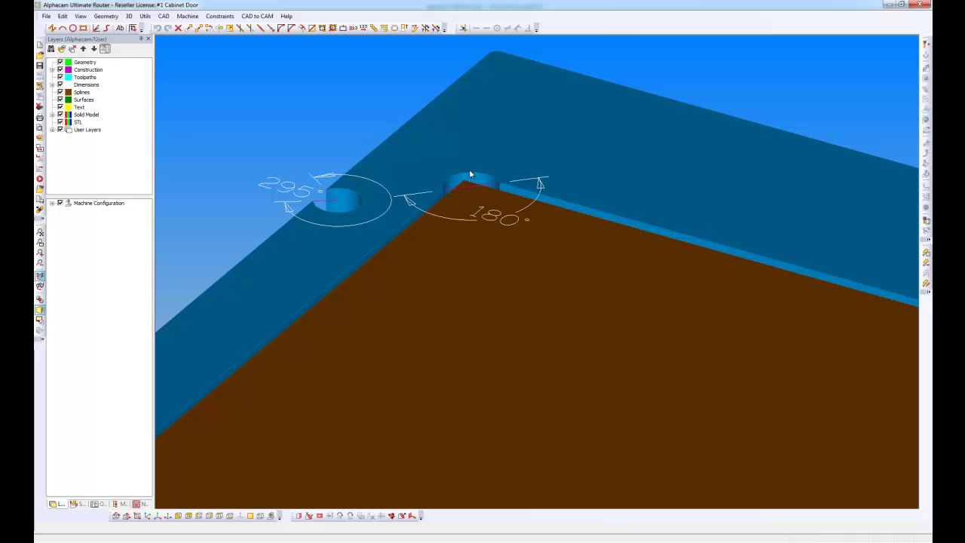
scroll(469, 173, "up", 2)
middle_click_drag(469, 175, 474, 384)
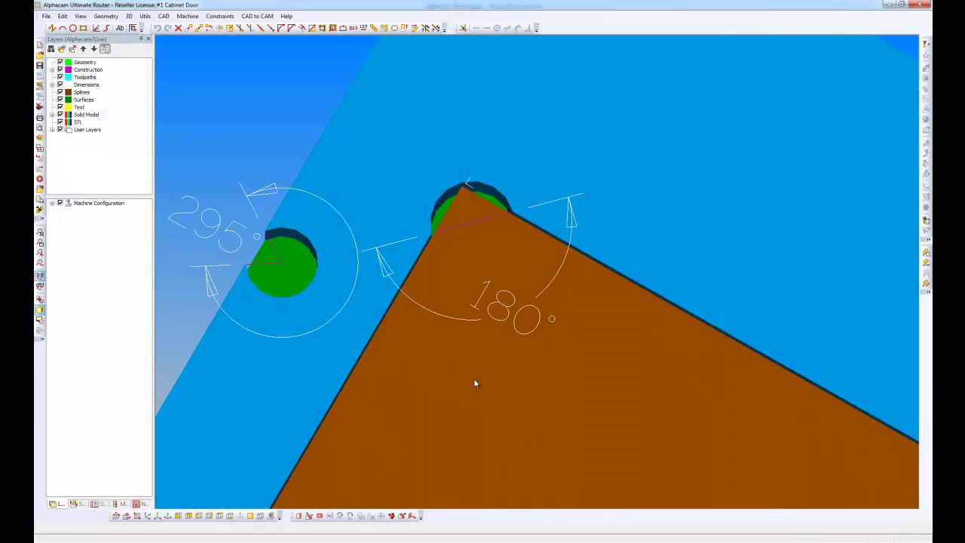
scroll(464, 180, "down", 3)
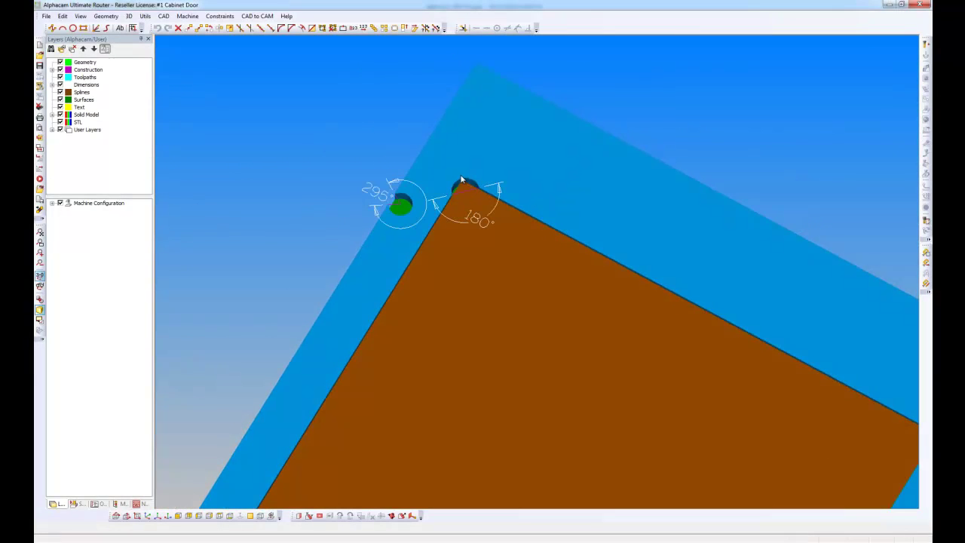
Step: Hide the Part Modeler 2 Insert Panel solid and show the cabinet door frame in isometric view
left_click(52, 116)
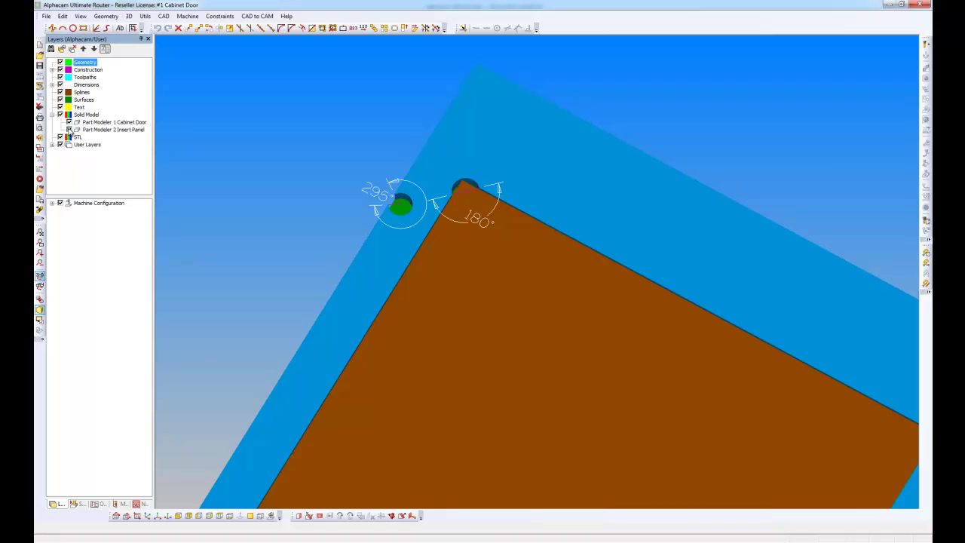
left_click(69, 130)
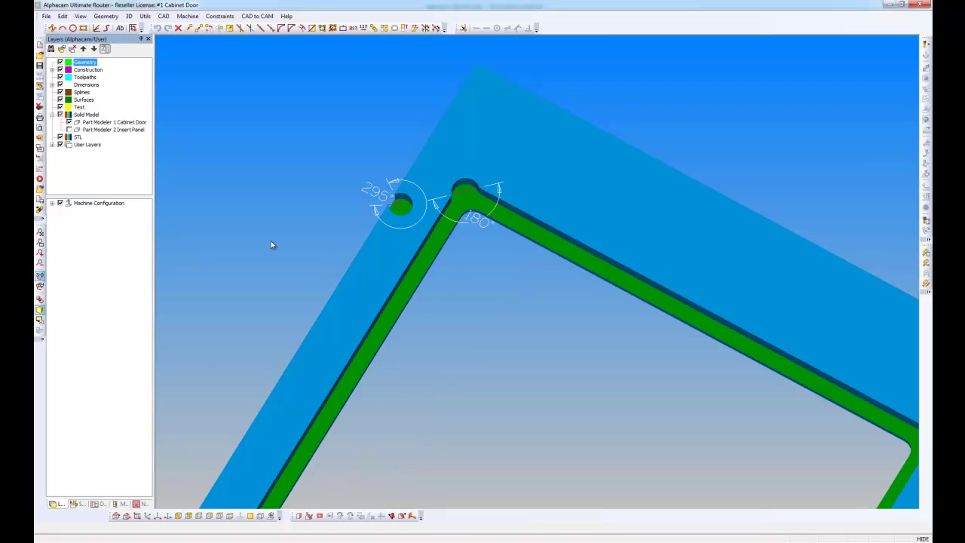
left_click(147, 516)
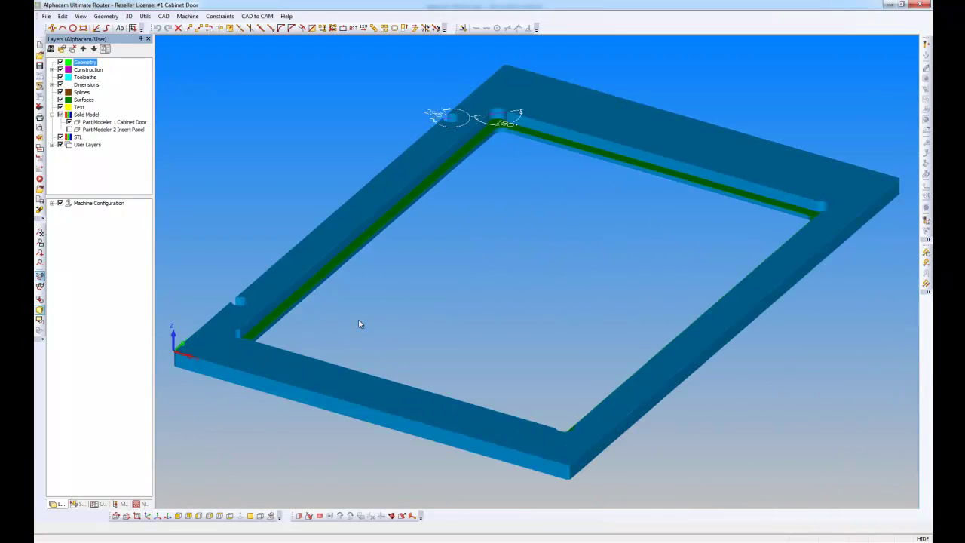
Step: Examine the two partial holes and the rebate at the door frame's corner with the insert panel hidden
middle_click_drag(465, 112, 436, 320)
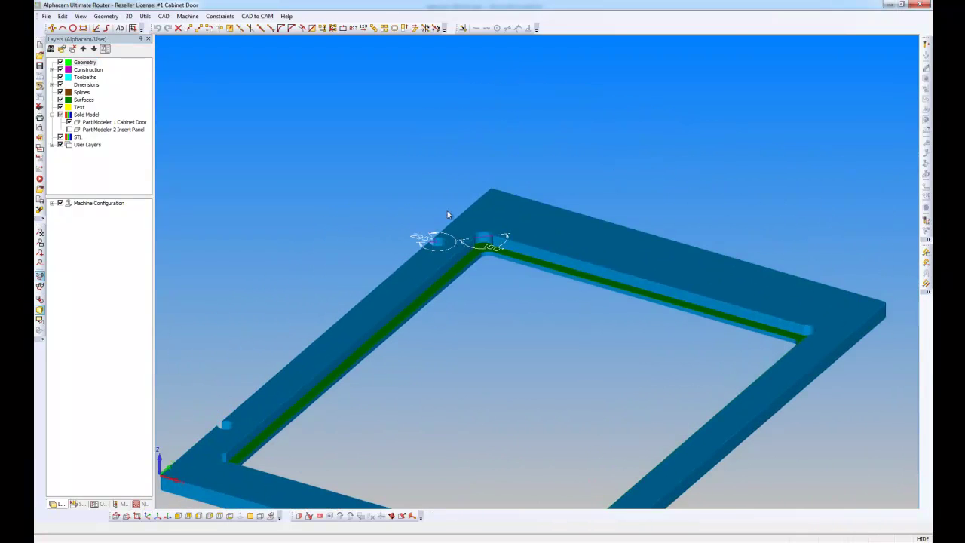
scroll(456, 225, "up", 3)
scroll(510, 215, "up", 3)
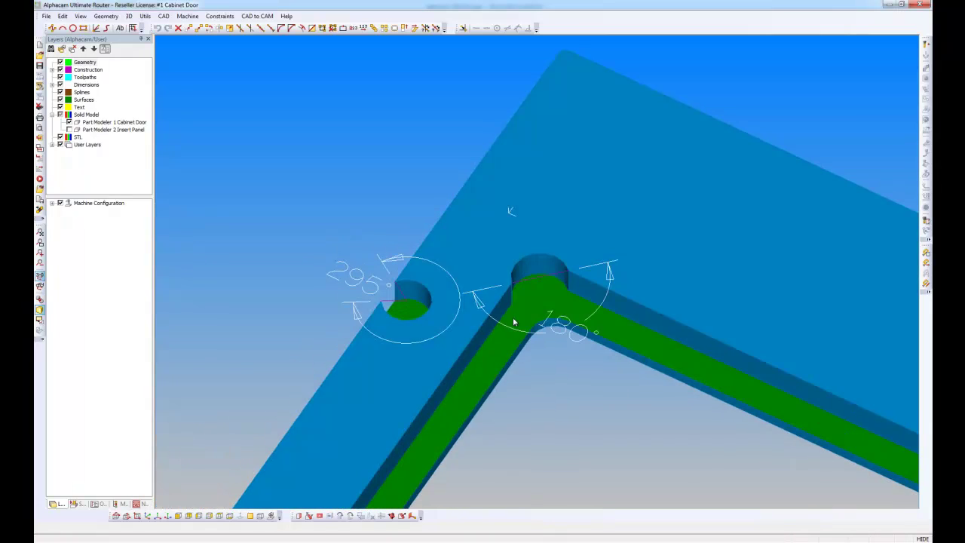
scroll(551, 253, "down", 2)
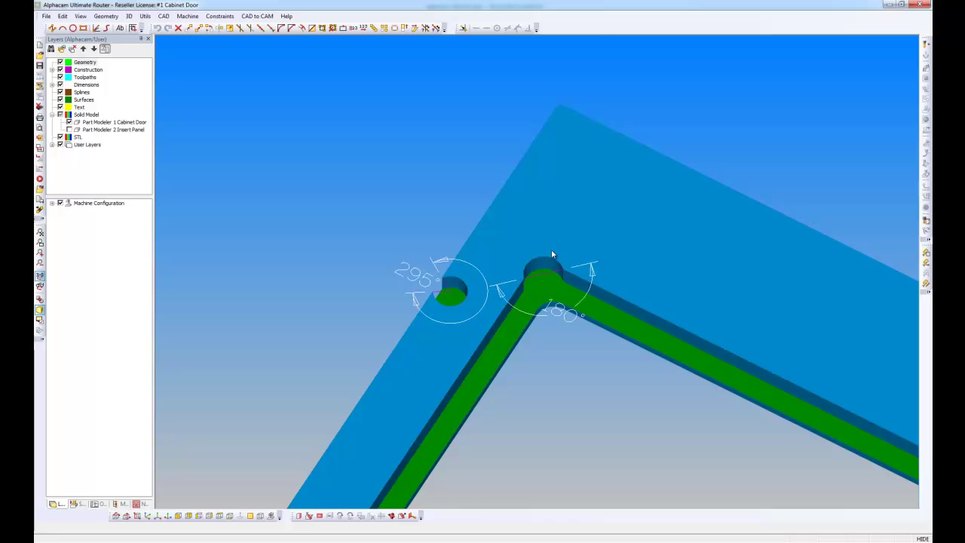
right_click(458, 297)
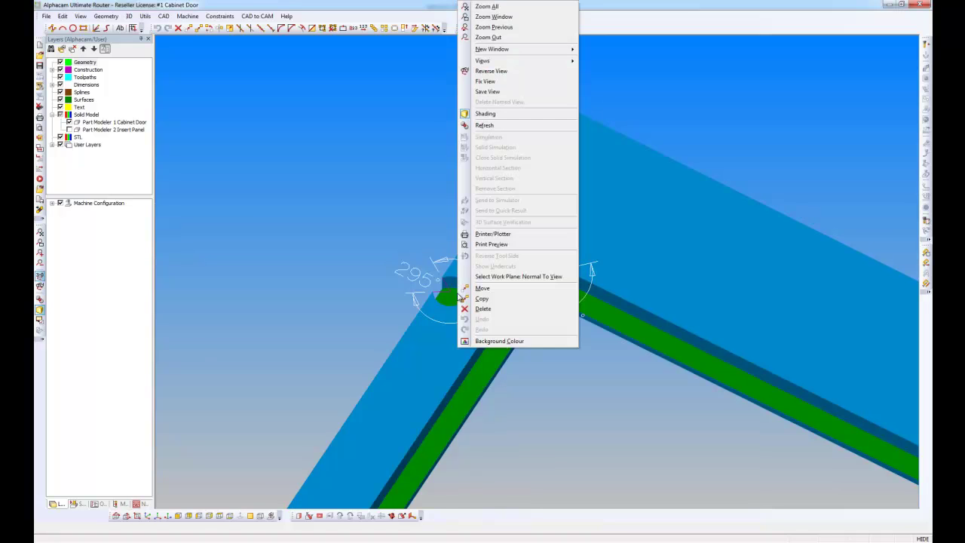
left_click(494, 127)
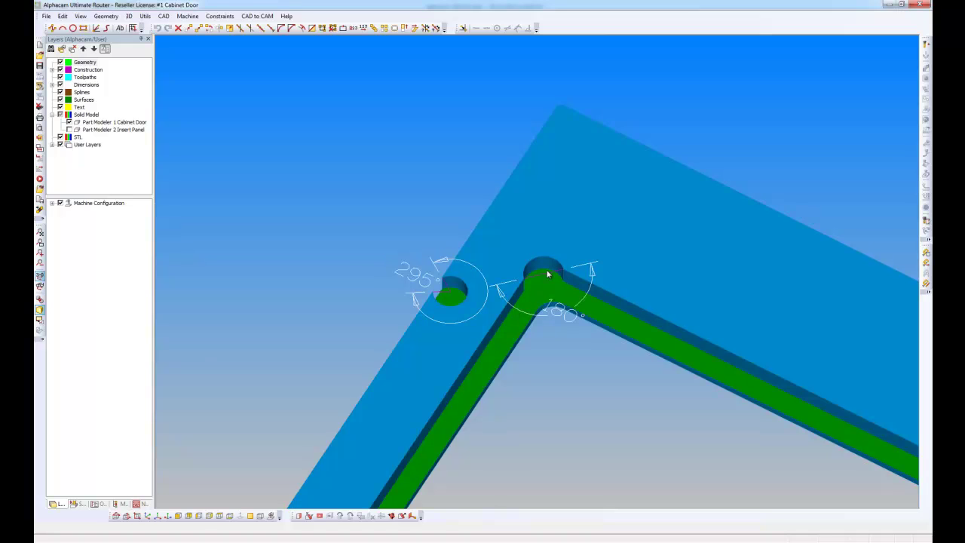
scroll(548, 274, "up", 1)
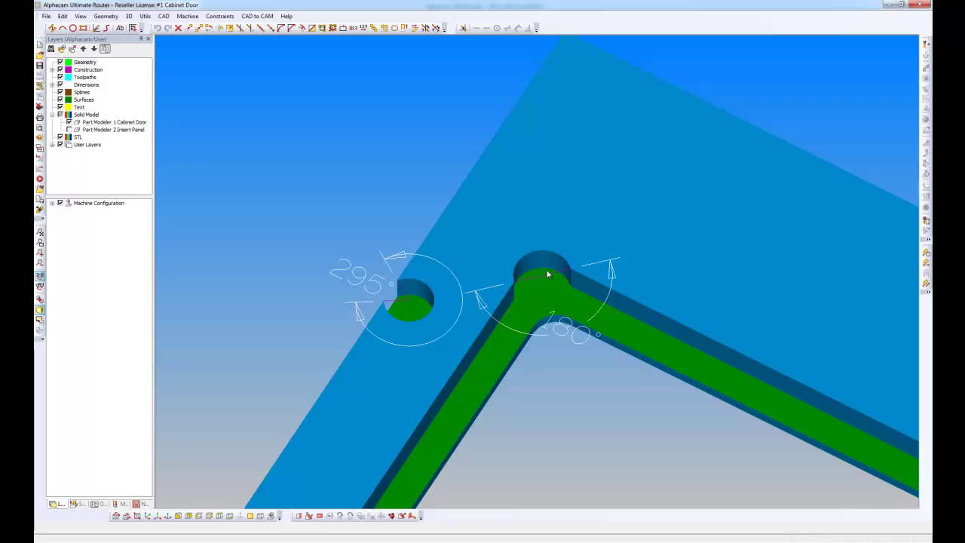
scroll(550, 273, "down", 1)
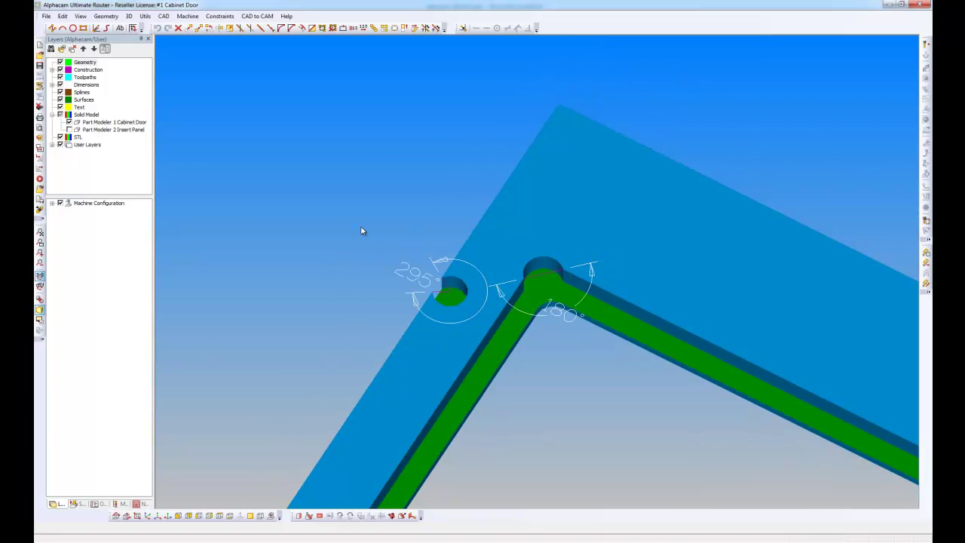
Step: Open the solid model's Automatic Extraction settings and review the general, drillable hole and contour options
left_click(129, 16)
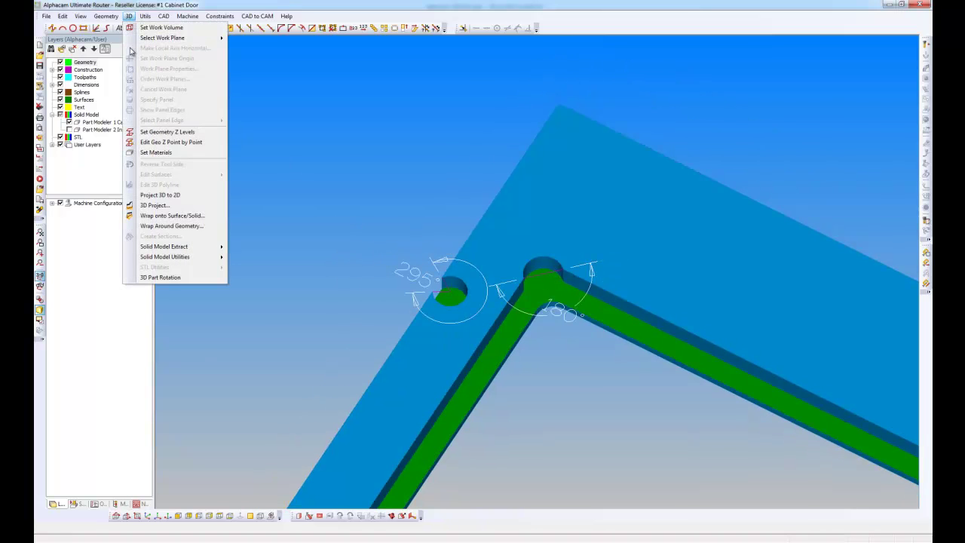
mouse_move(181, 250)
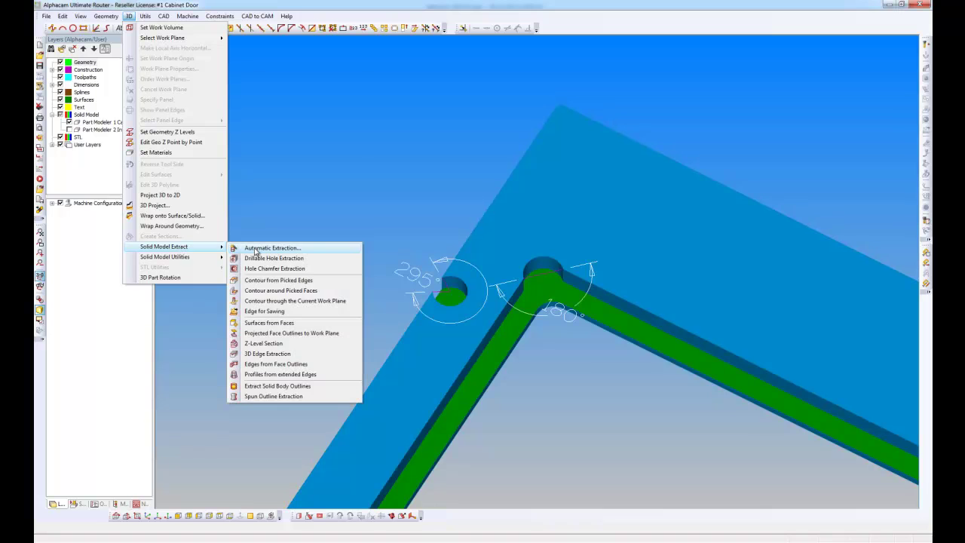
left_click(256, 248)
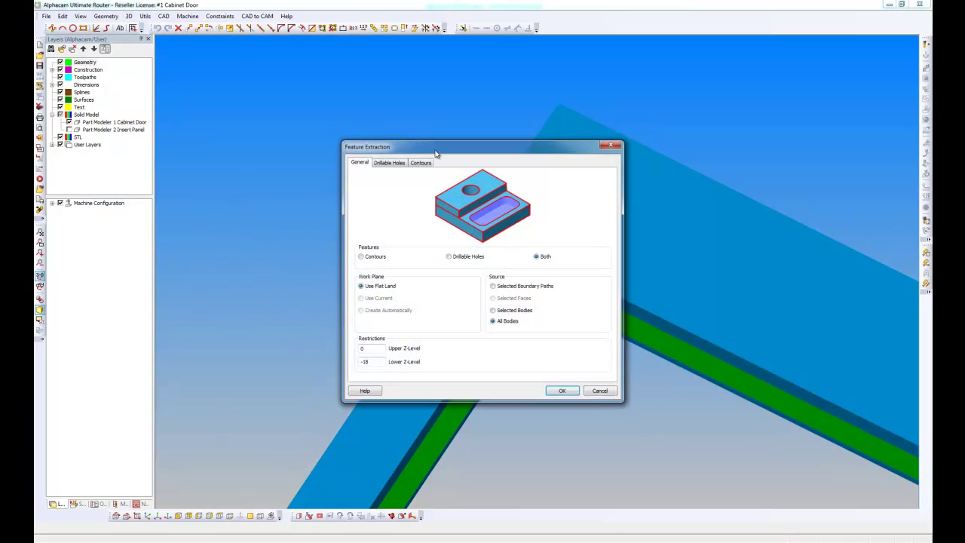
left_click_drag(445, 156, 639, 116)
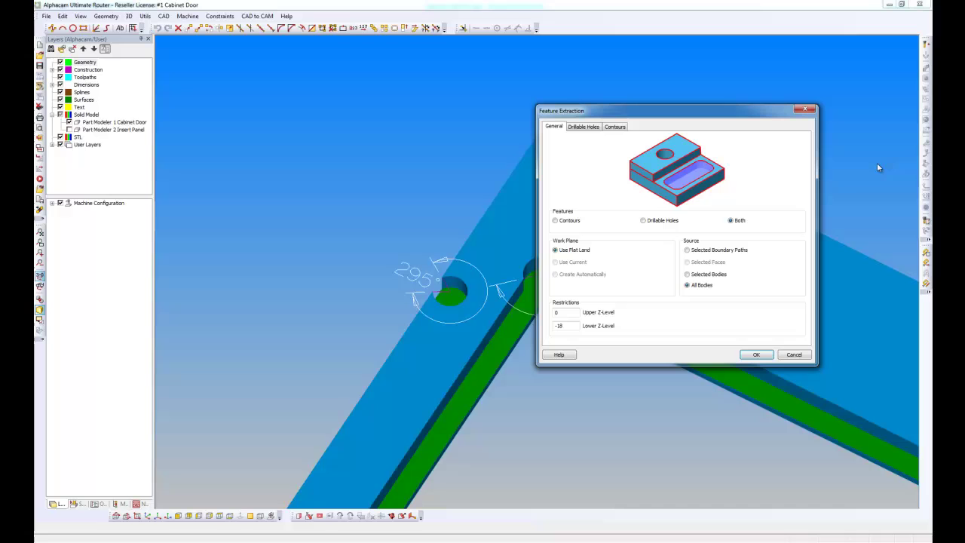
left_click(595, 127)
left_click(616, 127)
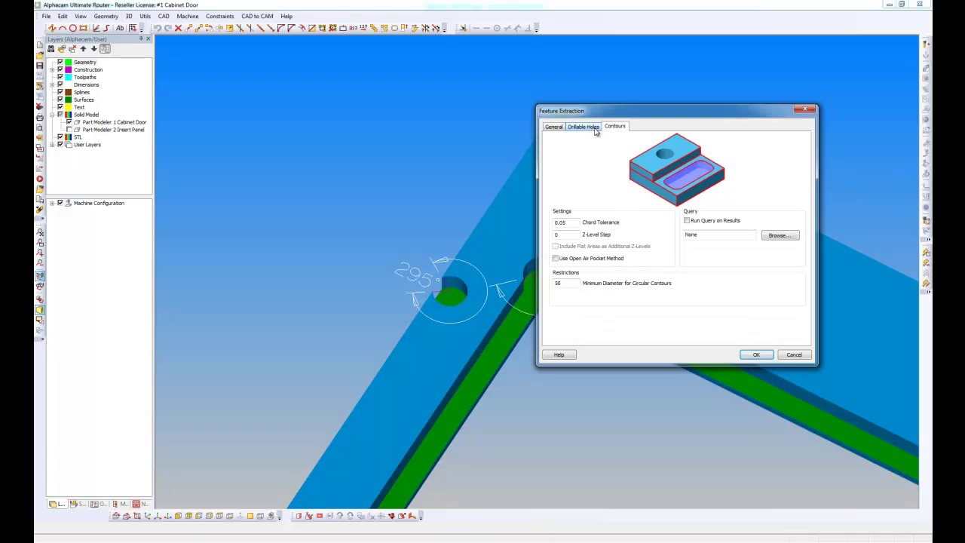
left_click(596, 128)
left_click(566, 128)
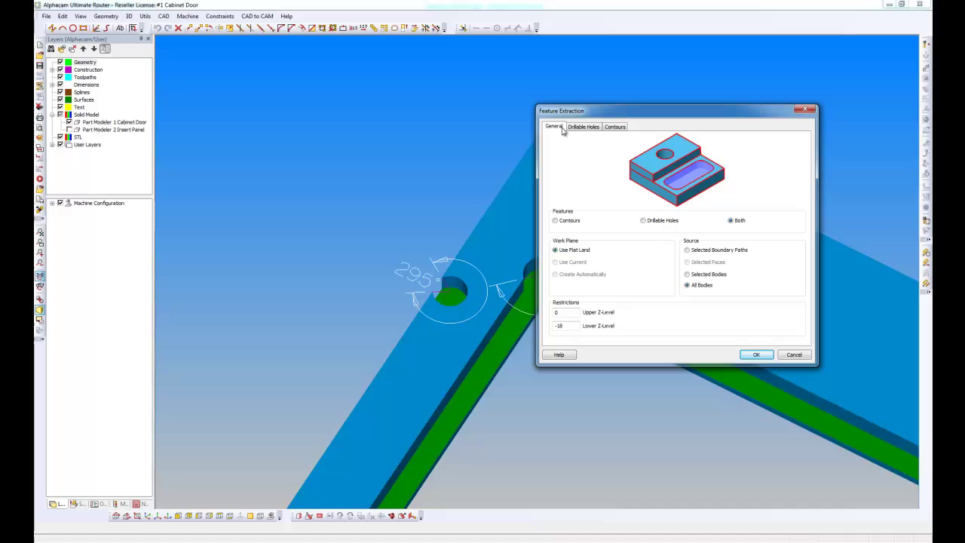
Step: Try the Contours and Drillable Holes feature types, return to Both, and switch Limit Through Holes on and back off
left_click(558, 221)
left_click(649, 223)
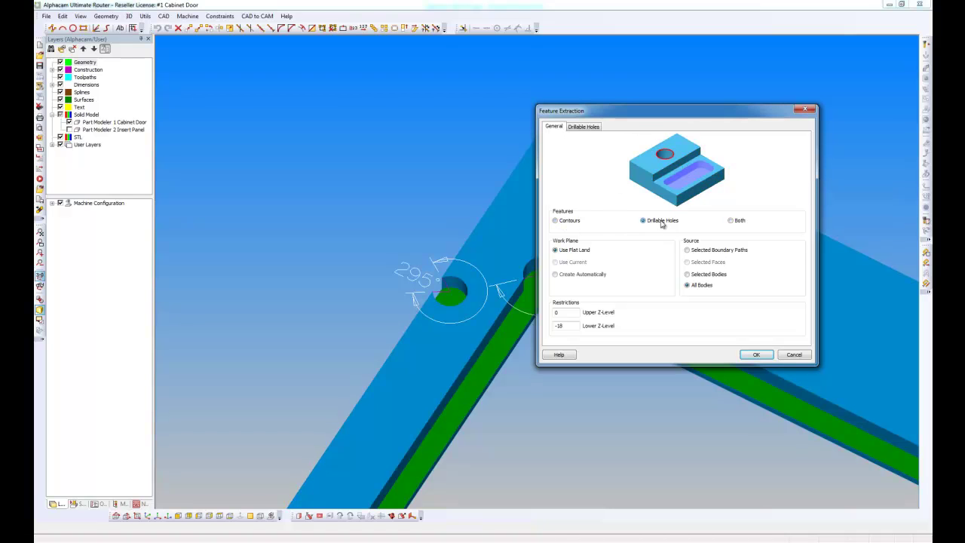
left_click(731, 220)
left_click(589, 130)
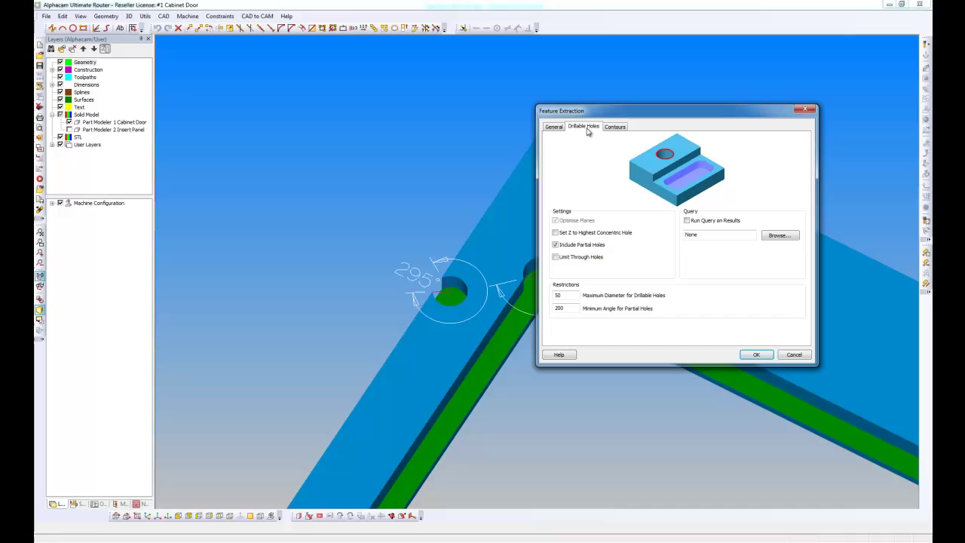
left_click(582, 258)
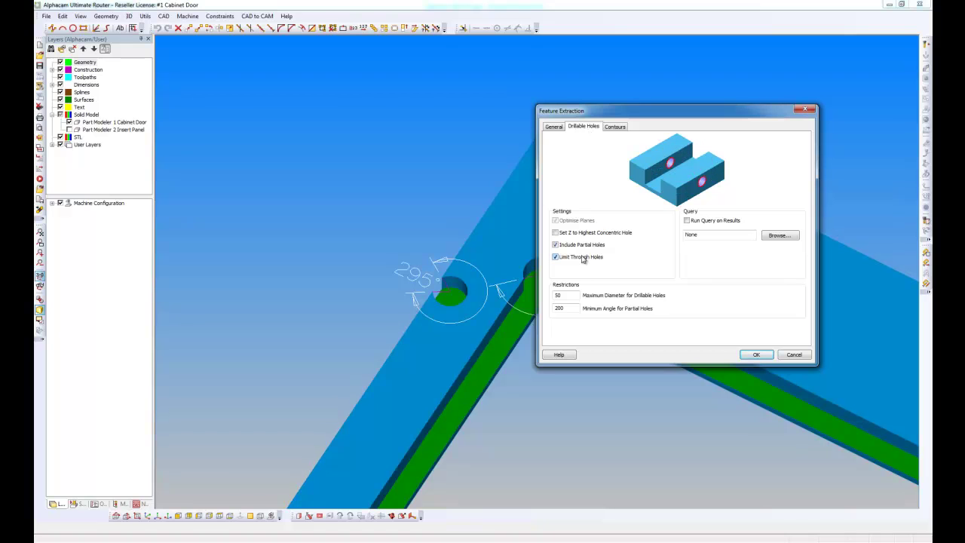
left_click(557, 258)
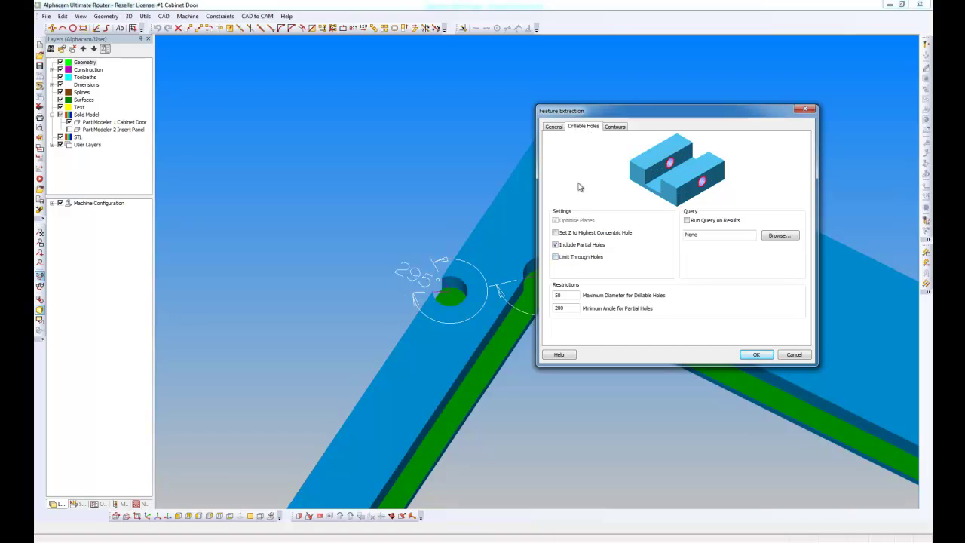
left_click(555, 127)
left_click_drag(636, 116, 677, 93)
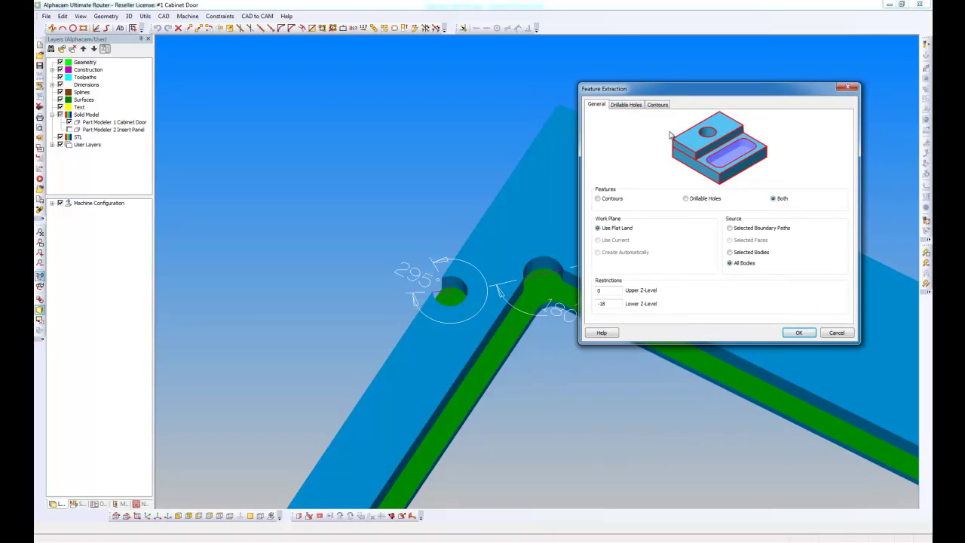
Step: Extract only drillable holes from all bodies, including partial holes with a minimum angle of 45
left_click(694, 204)
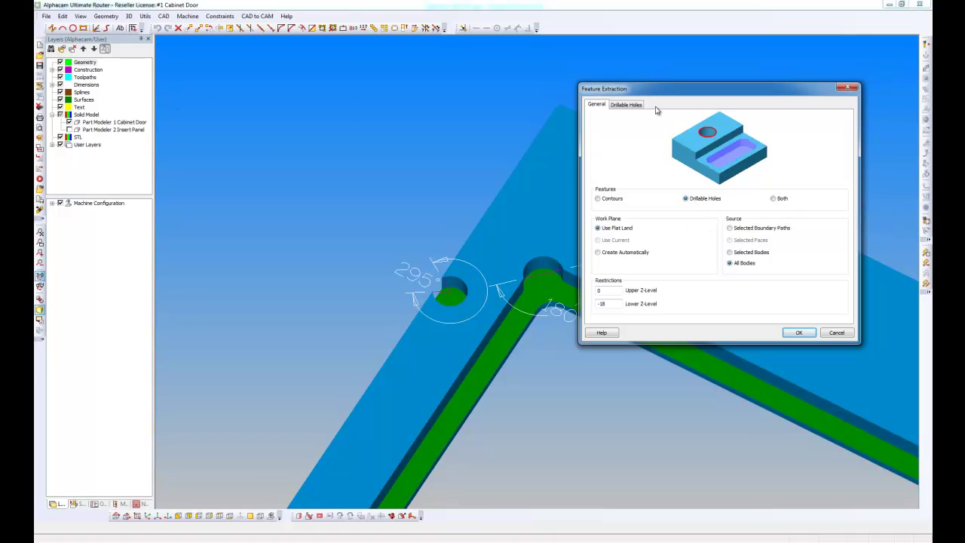
mouse_move(661, 91)
left_mouse_down()
mouse_move(592, 93)
mouse_move(642, 91)
left_mouse_up()
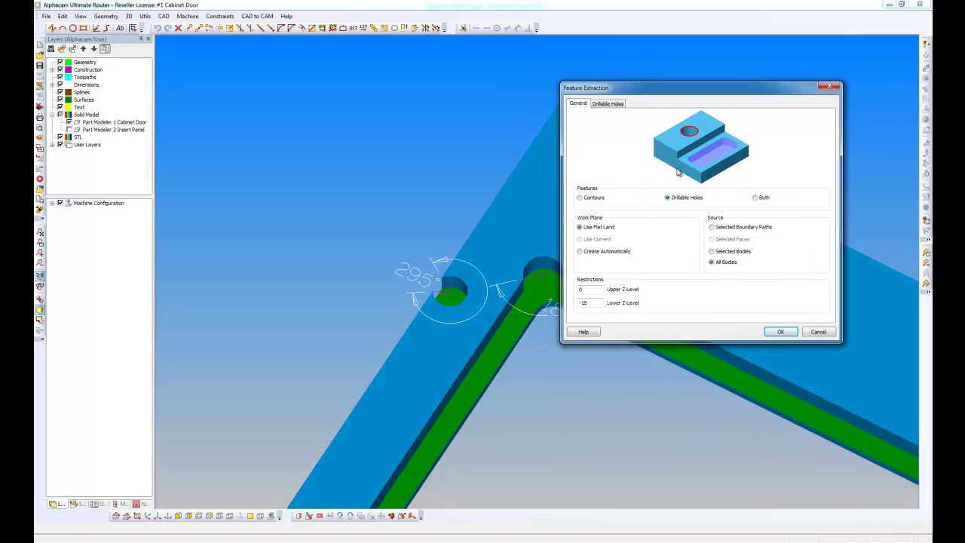
left_click(614, 107)
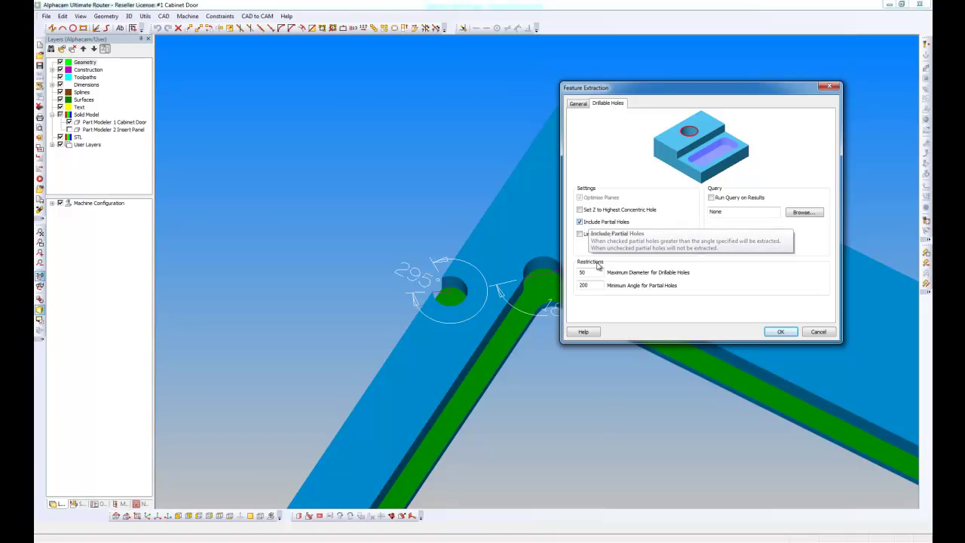
left_click_drag(596, 284, 576, 291)
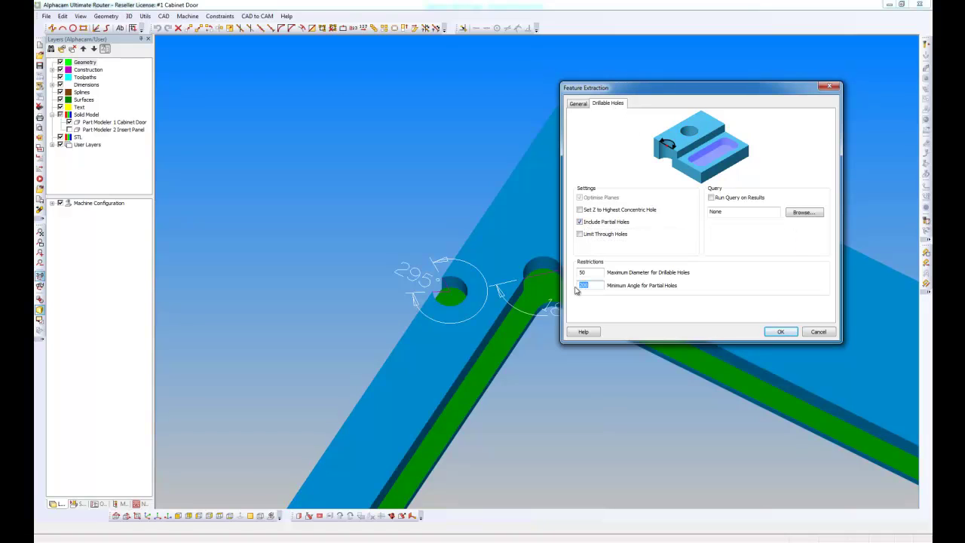
type("45")
left_click(780, 331)
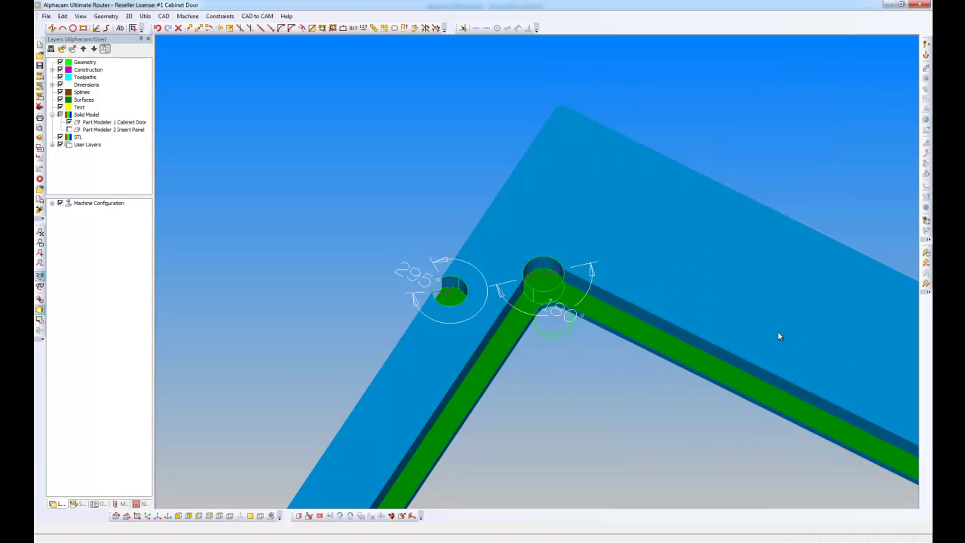
Step: Examine the extracted hole circles around the partial holes and the rounded inner corner of the door frame
middle_click_drag(538, 338, 541, 308)
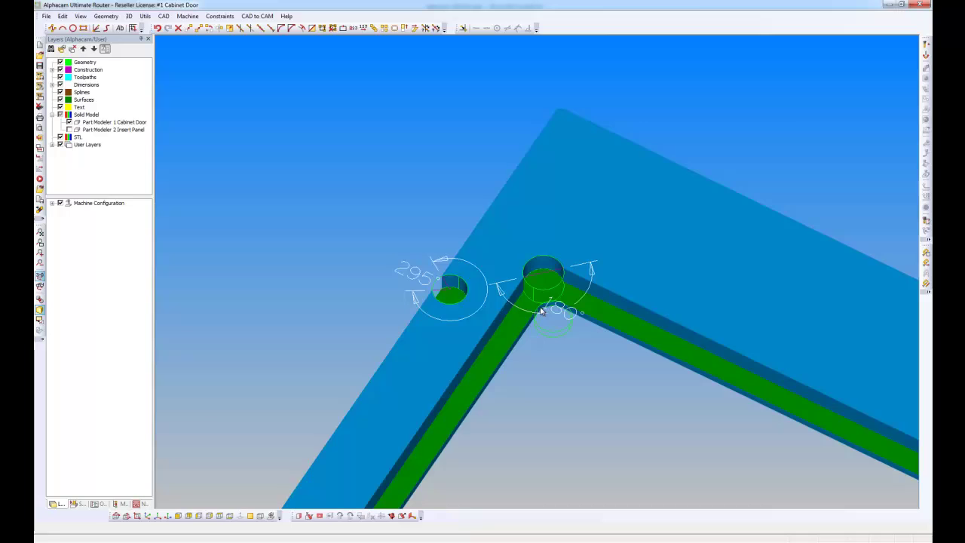
scroll(542, 308, "up", 2)
scroll(542, 308, "down", 4)
scroll(544, 308, "up", 4)
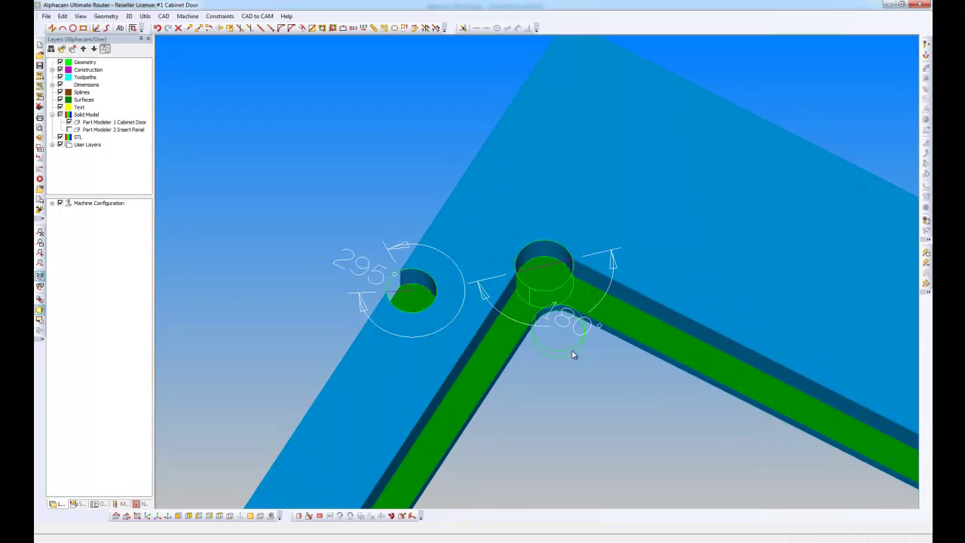
scroll(573, 352, "up", 2)
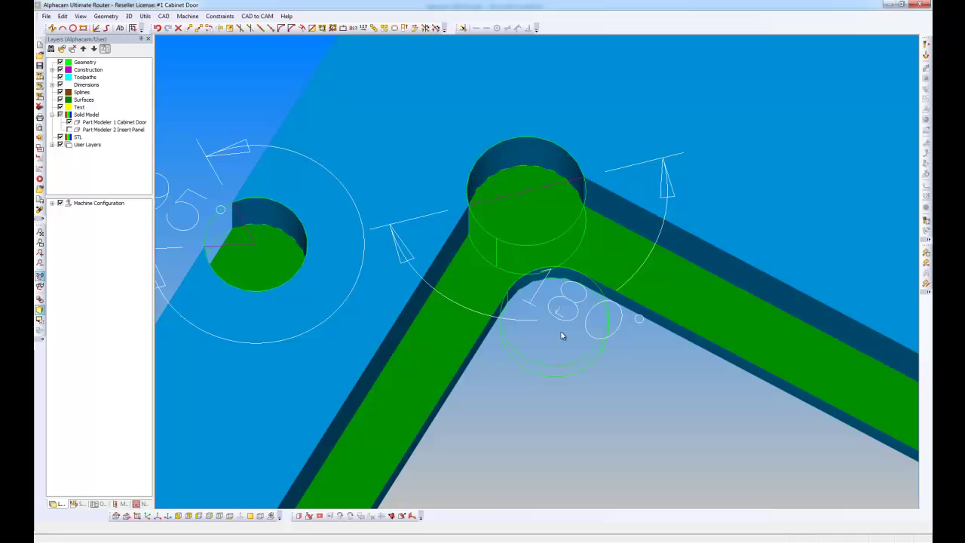
scroll(561, 241, "down", 2)
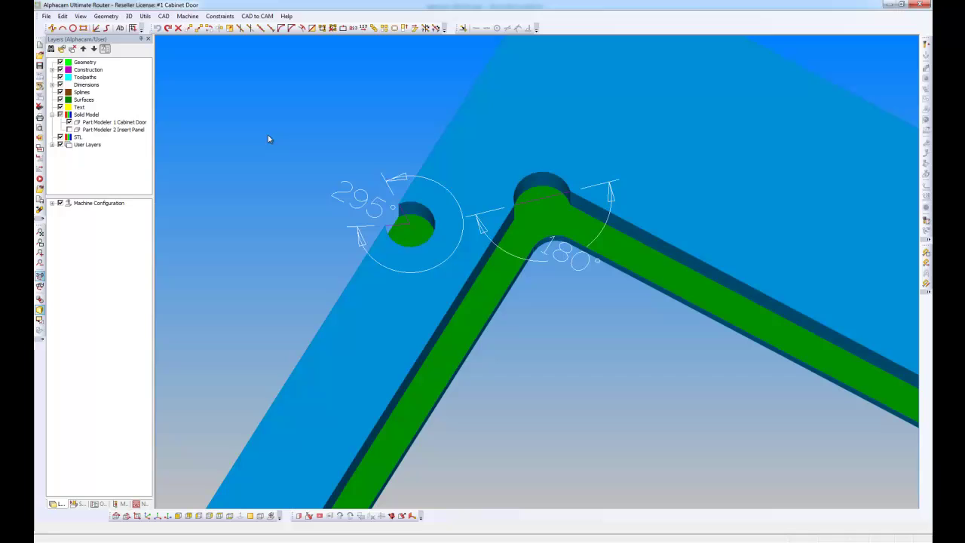
Step: Rerun the automatic extraction of drillable partial holes with a larger minimum angle, excluding the door's 180° inner corner
left_click(129, 16)
mouse_move(187, 249)
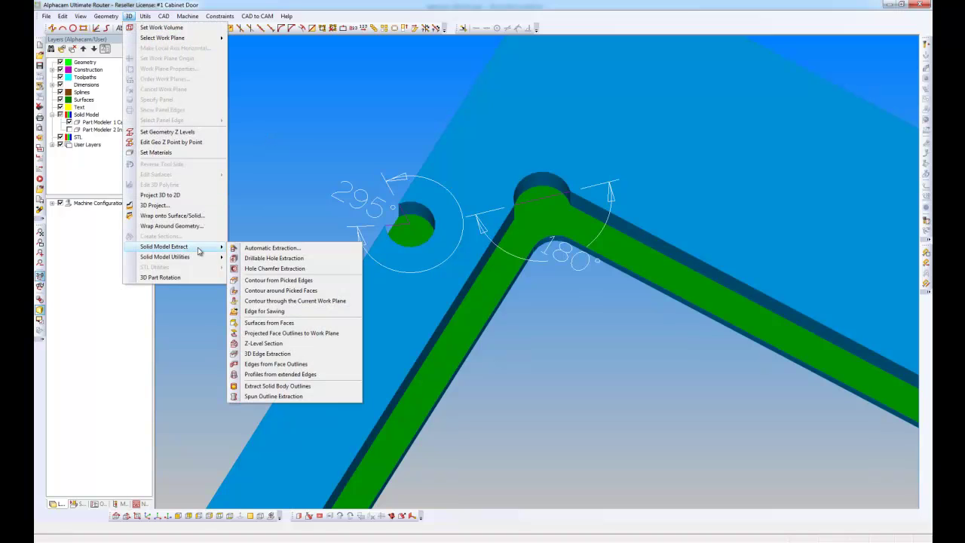
left_click(252, 252)
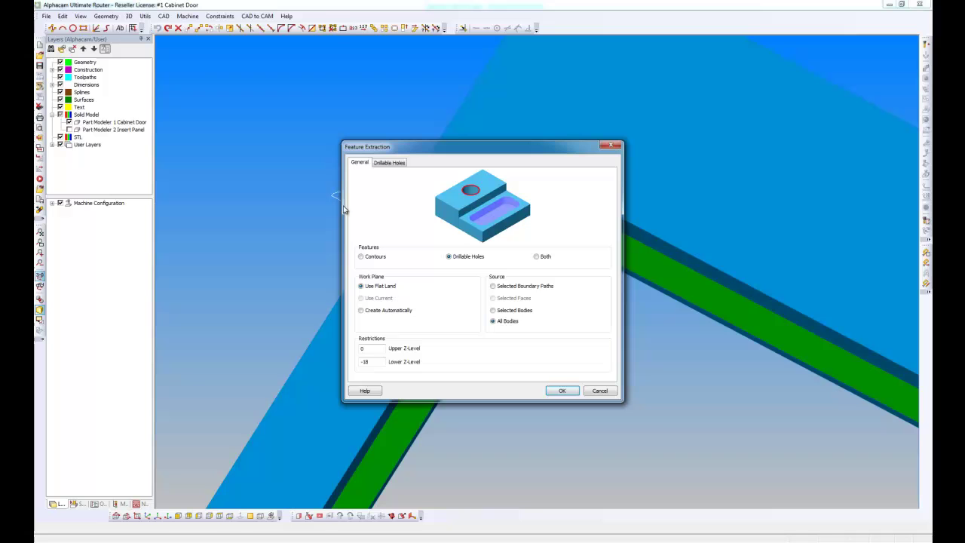
left_click(390, 163)
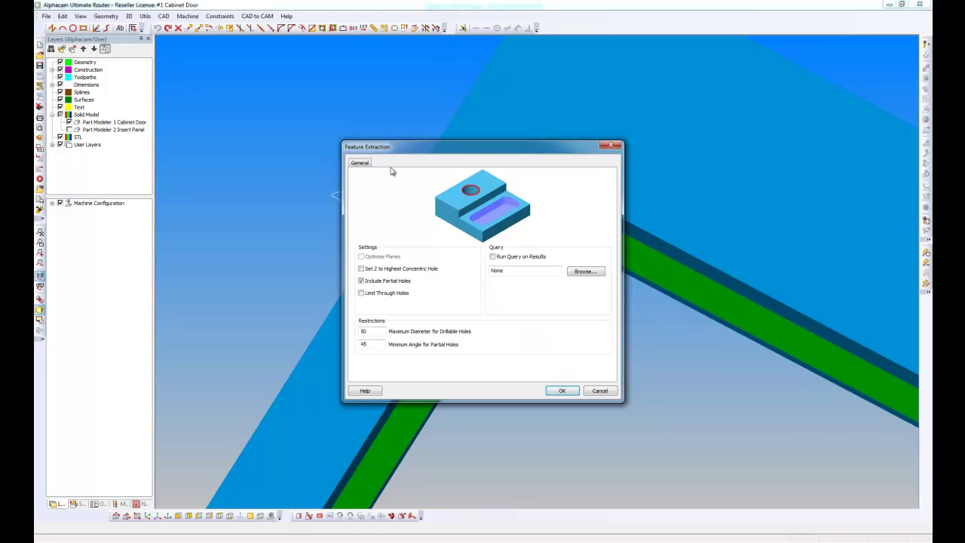
left_click_drag(438, 153, 706, 125)
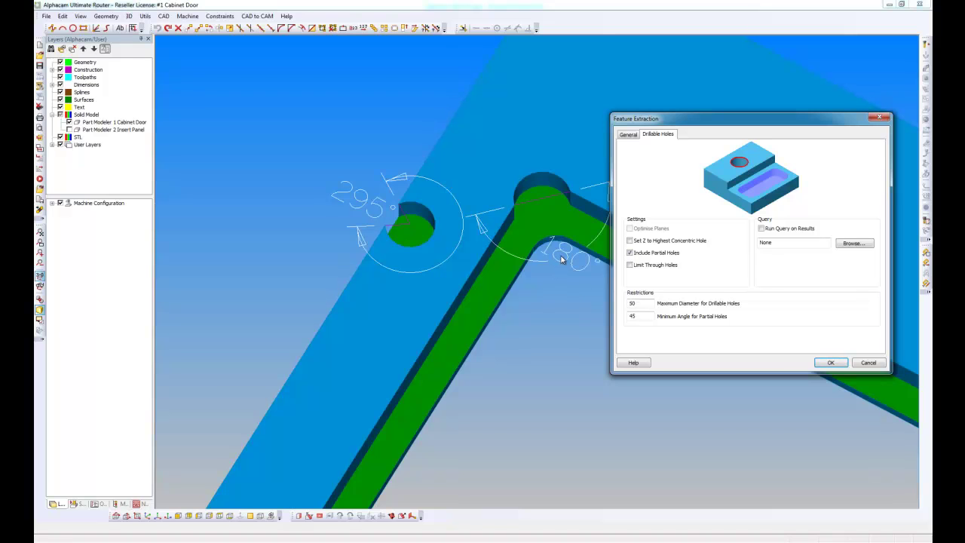
double_click(632, 316)
left_click(823, 363)
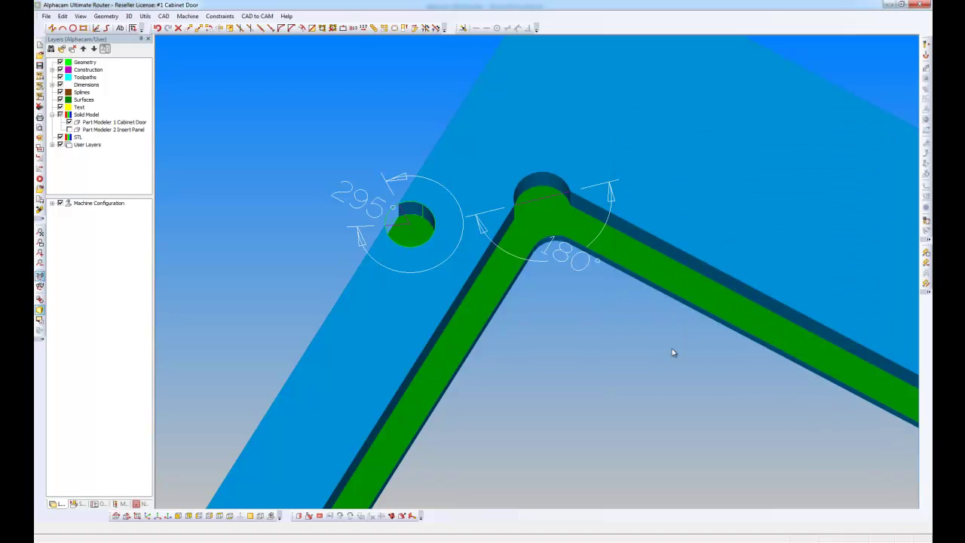
Step: Apply the KD Drill machining style from the Alphacam 2014 R2 folder to all extracted hole geometries
scroll(548, 280, "down", 5)
middle_click_drag(534, 299, 502, 258)
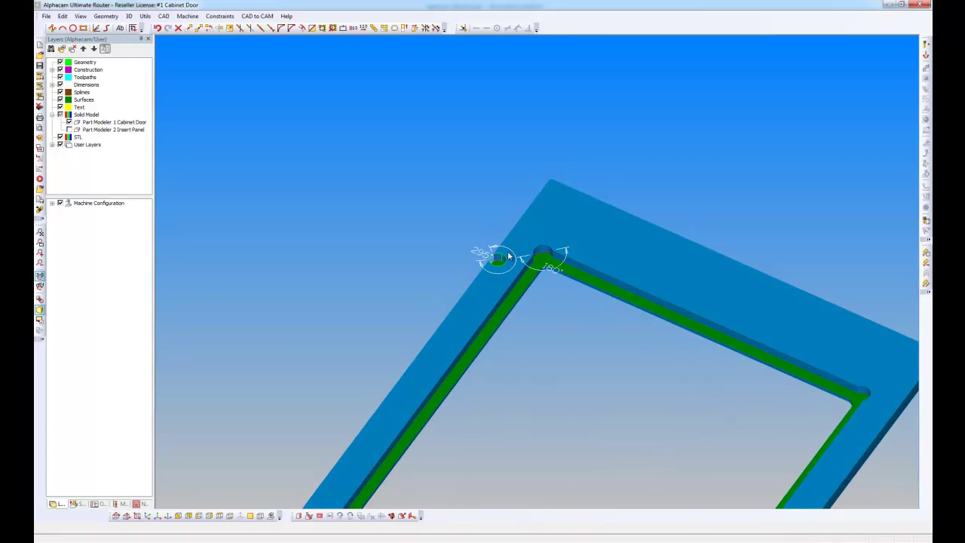
scroll(503, 260, "up", 4)
scroll(499, 263, "up", 1)
scroll(494, 268, "down", 4)
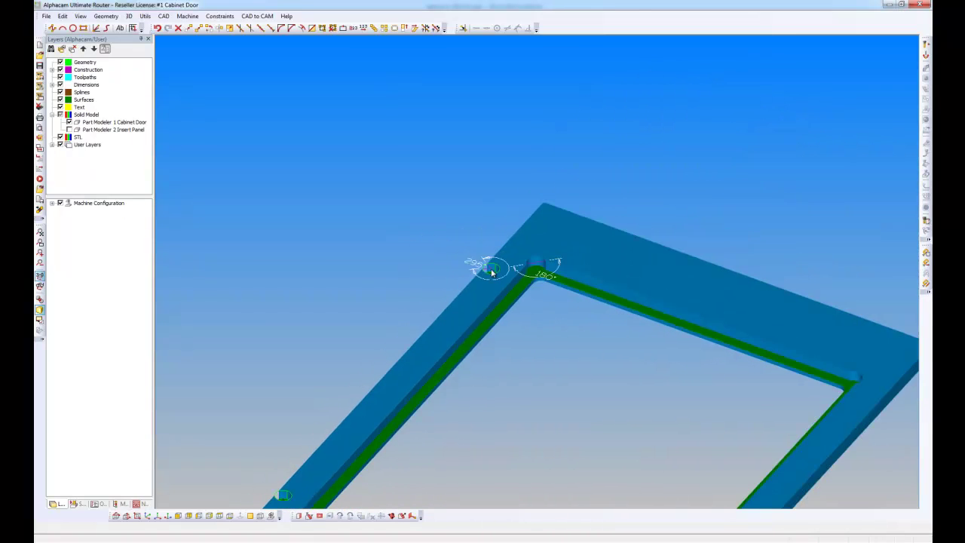
scroll(498, 275, "up", 4)
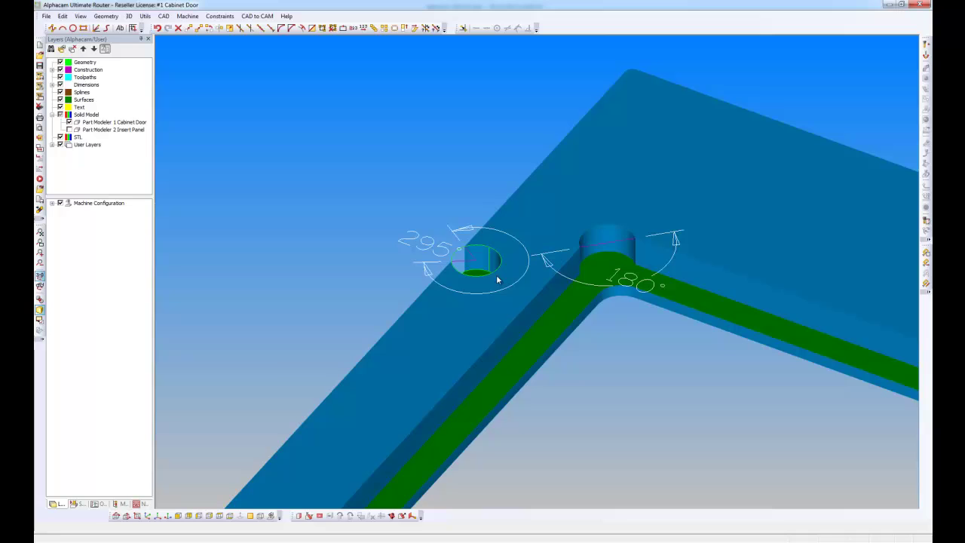
left_click(122, 503)
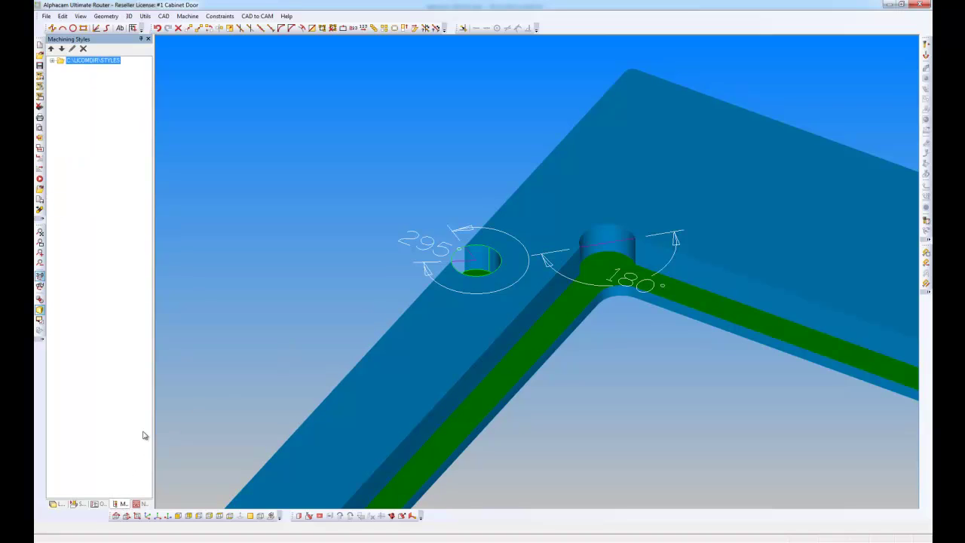
left_click(52, 61)
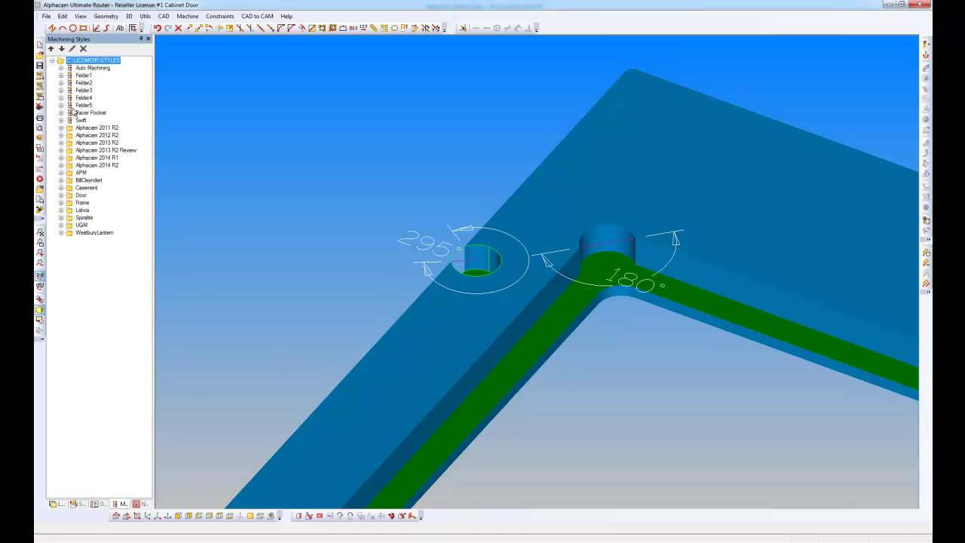
left_click(61, 165)
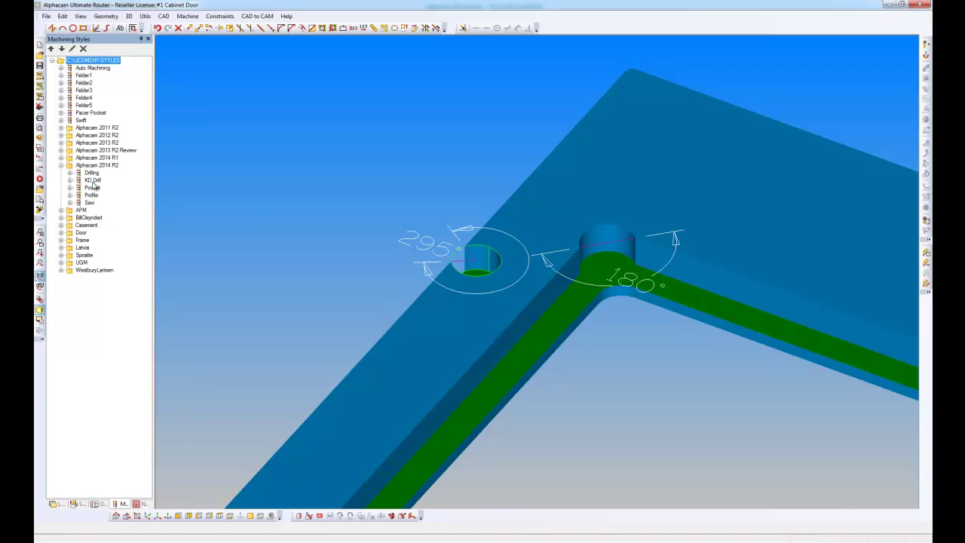
right_click(93, 182)
left_click(134, 188)
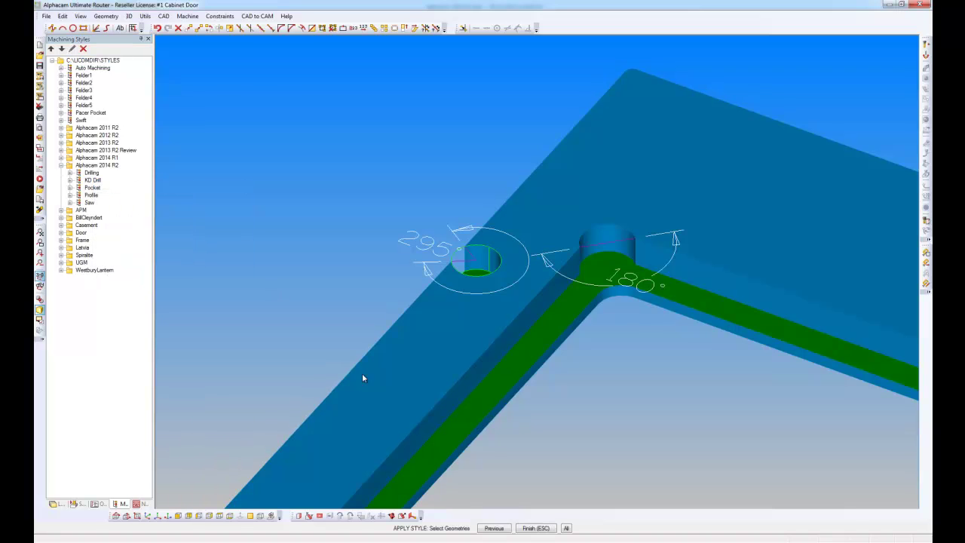
left_click(566, 528)
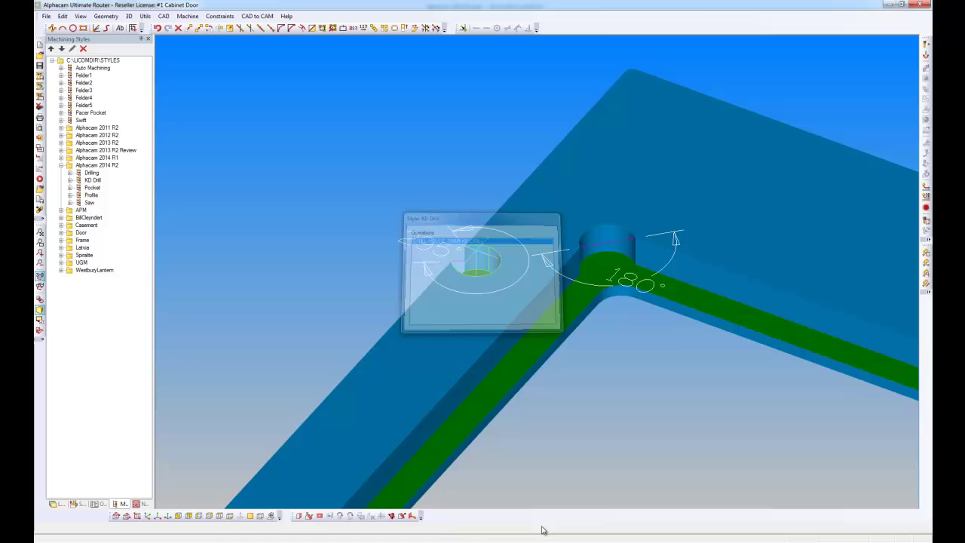
Step: Simulate the KD Drill toolpaths at reduced speed and watch the partial holes along the door edge being drilled
scroll(469, 293, "down", 5)
scroll(468, 304, "up", 5)
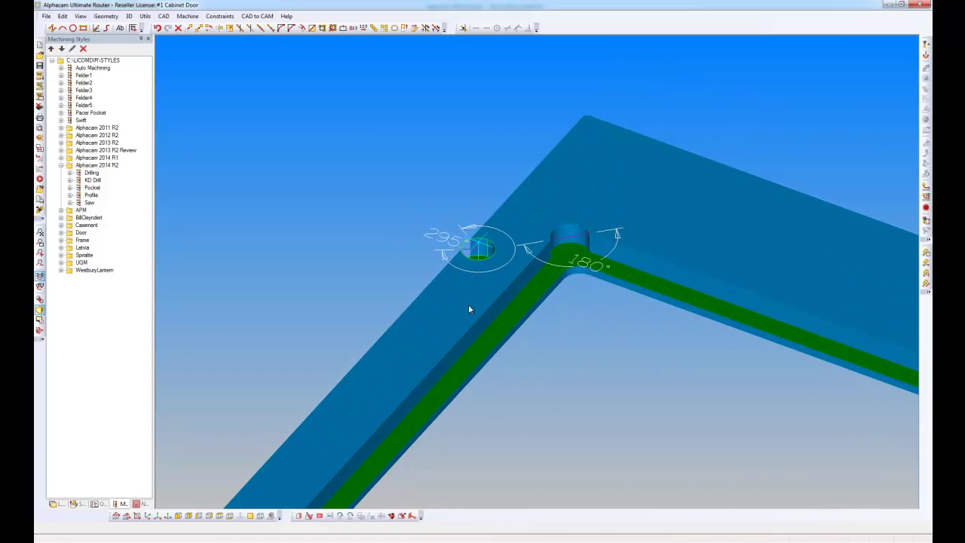
right_click(397, 251)
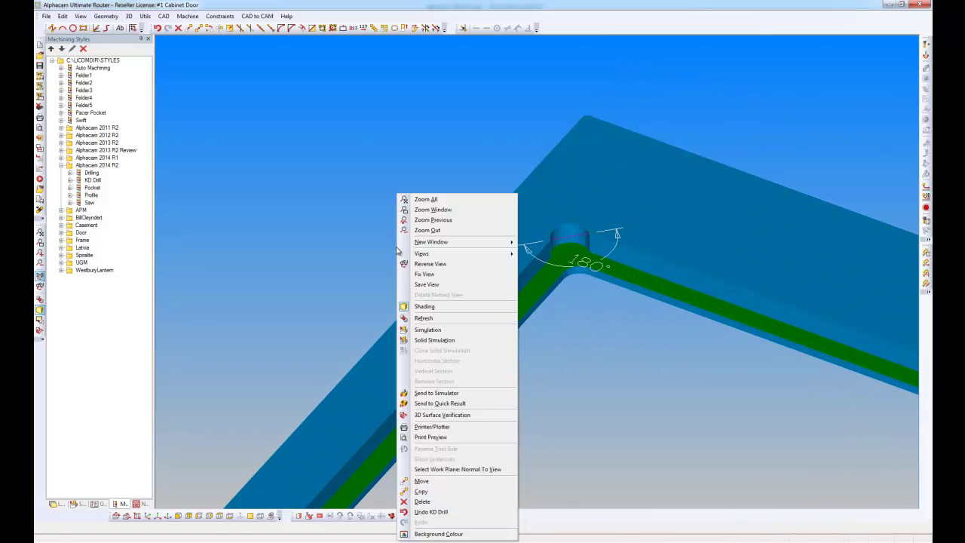
left_click(427, 329)
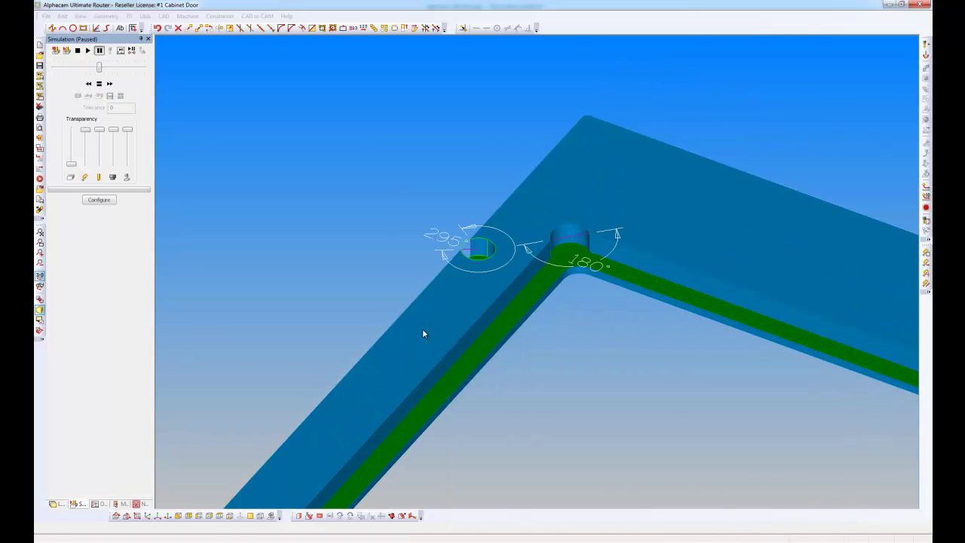
left_click_drag(99, 69, 86, 67)
left_click(88, 50)
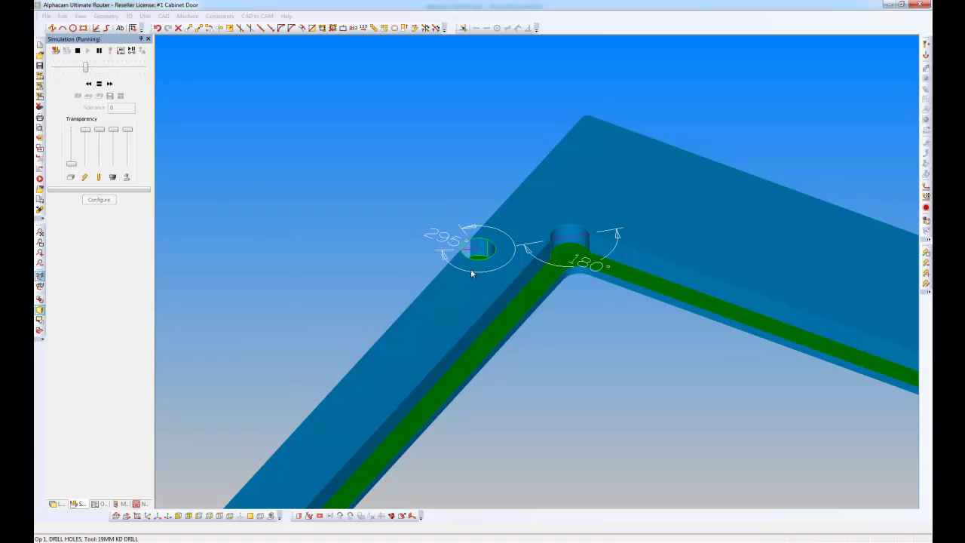
scroll(470, 275, "down", 4)
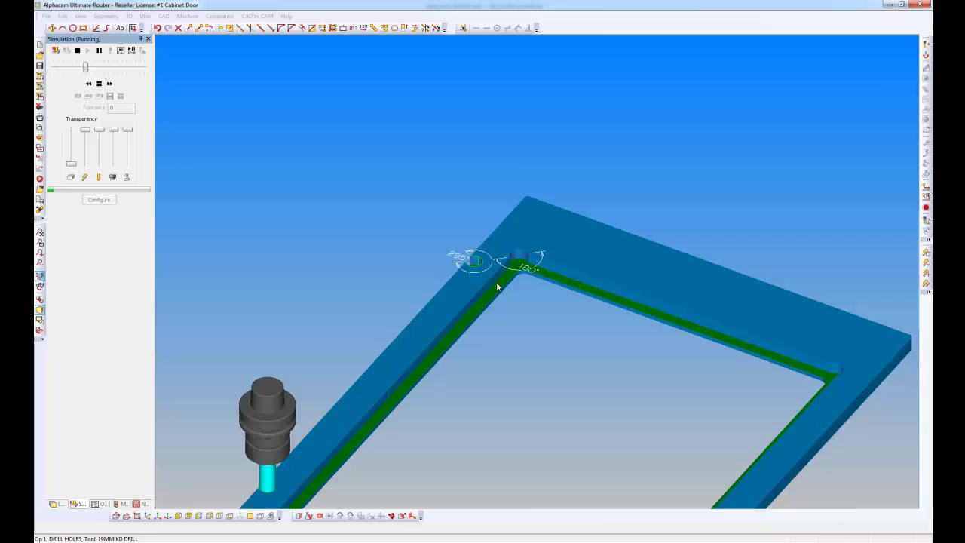
scroll(520, 269, "up", 2)
scroll(522, 267, "down", 3)
scroll(523, 266, "up", 3)
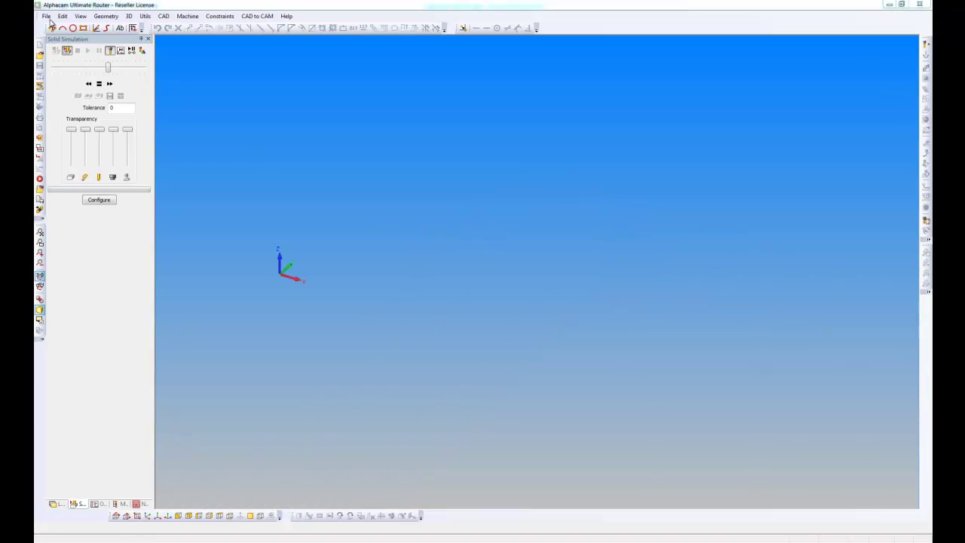
Step: Import the Parasolid file #2 C&F.X_B from the #1 Solids folder as a CAD input
left_click(47, 17)
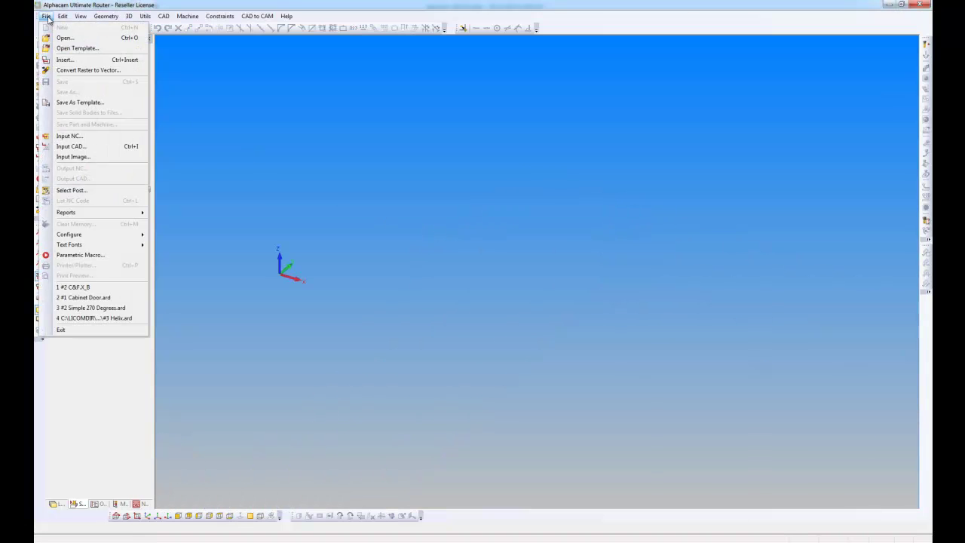
left_click(76, 147)
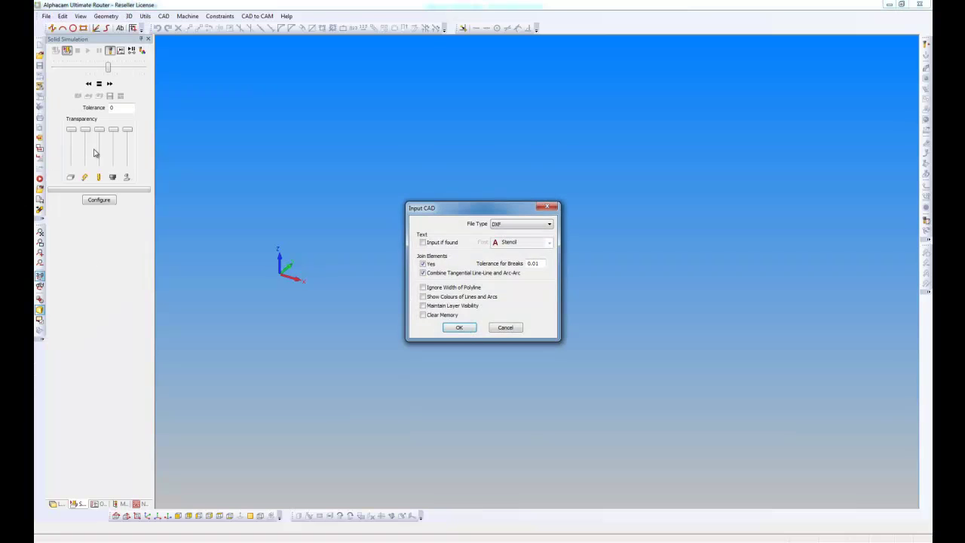
left_click(549, 225)
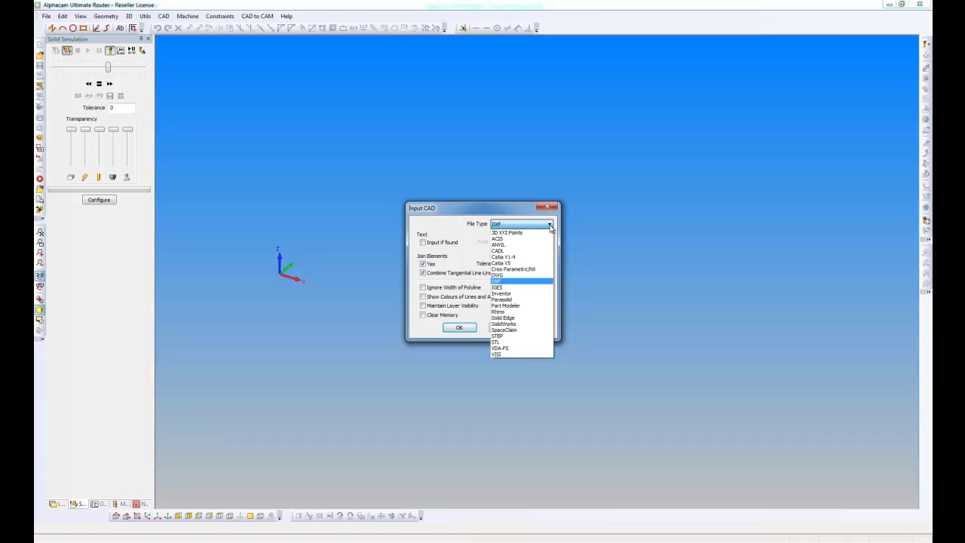
left_click(520, 299)
left_click(470, 328)
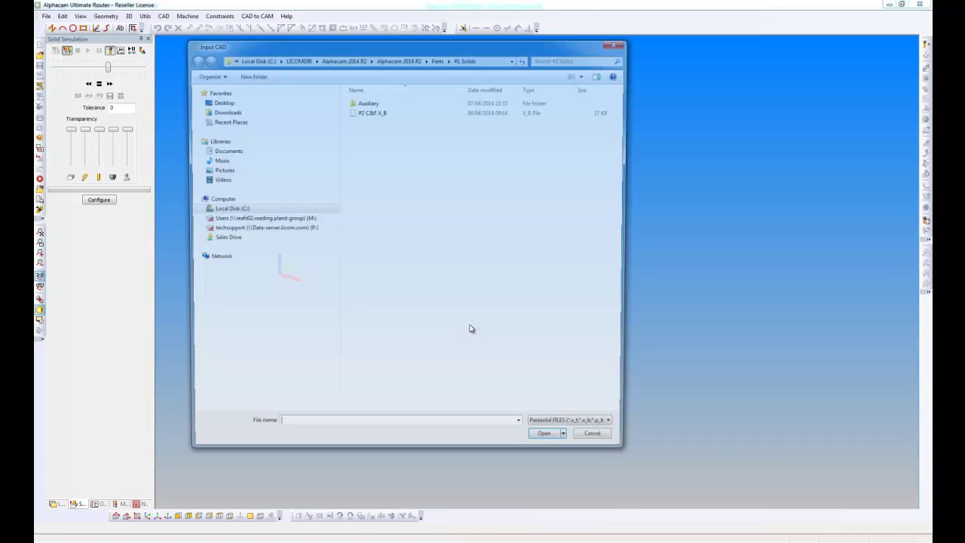
left_click(369, 113)
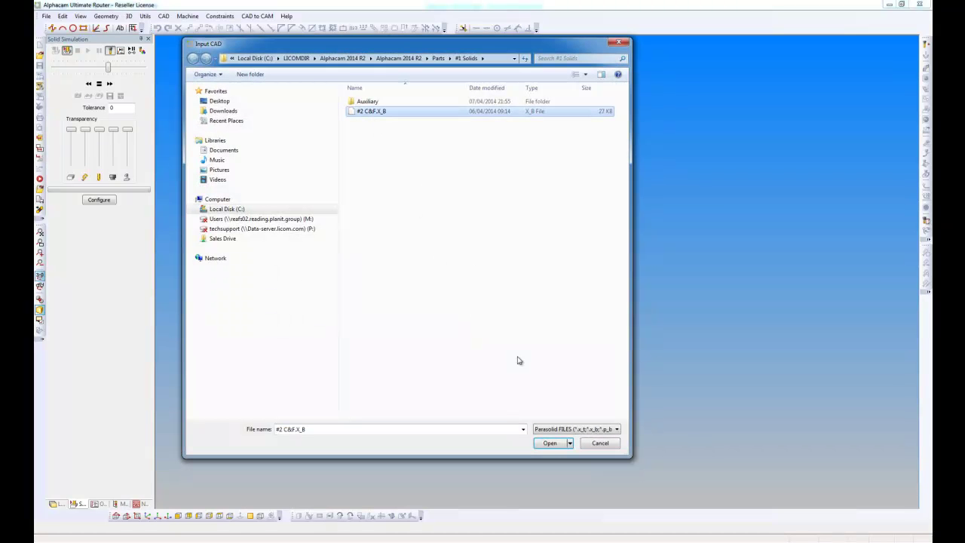
left_click(549, 442)
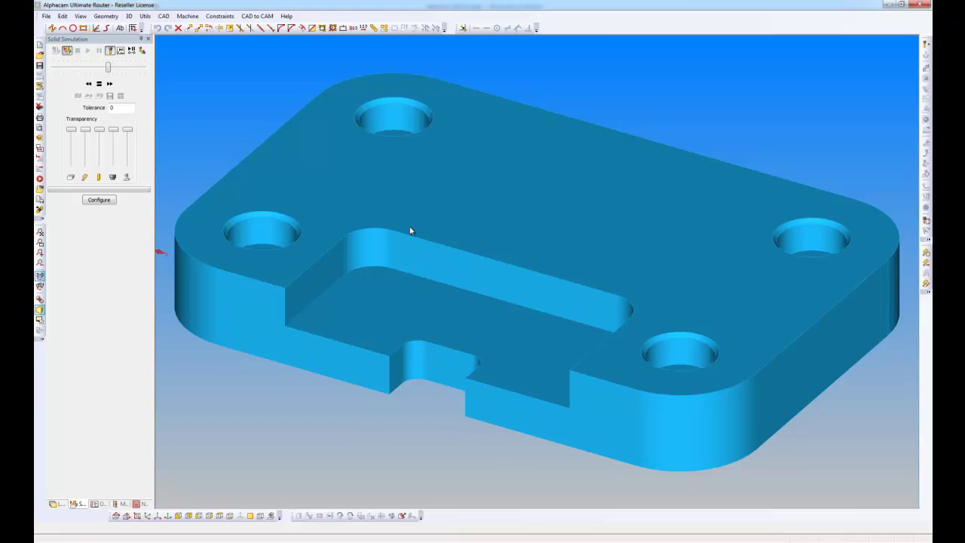
Step: Check the general configuration for the option that includes CAD files in the recent file list
left_click(47, 17)
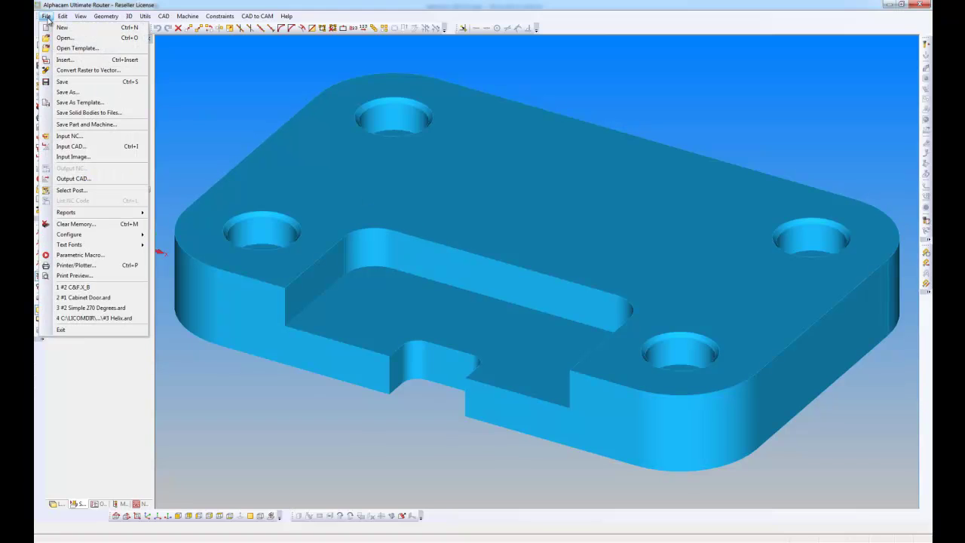
mouse_move(106, 238)
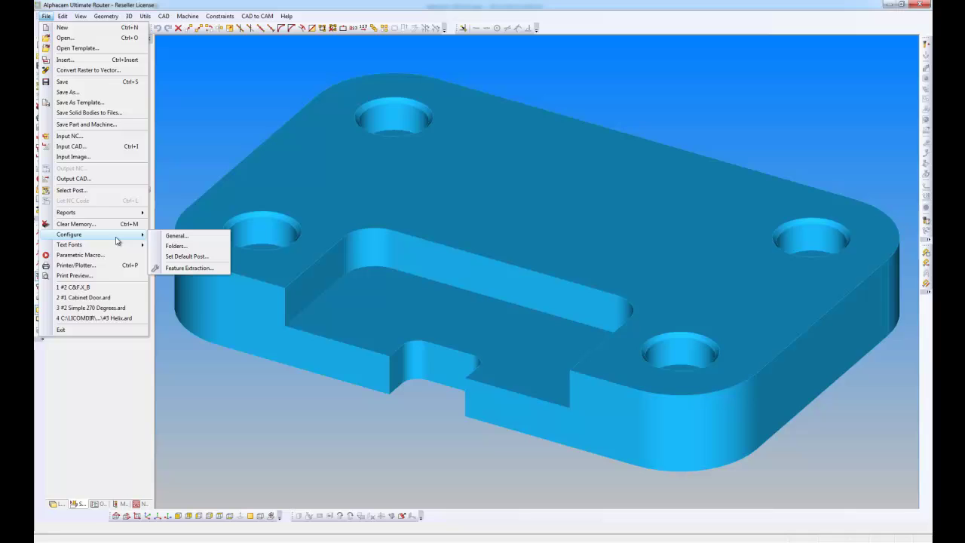
left_click(192, 233)
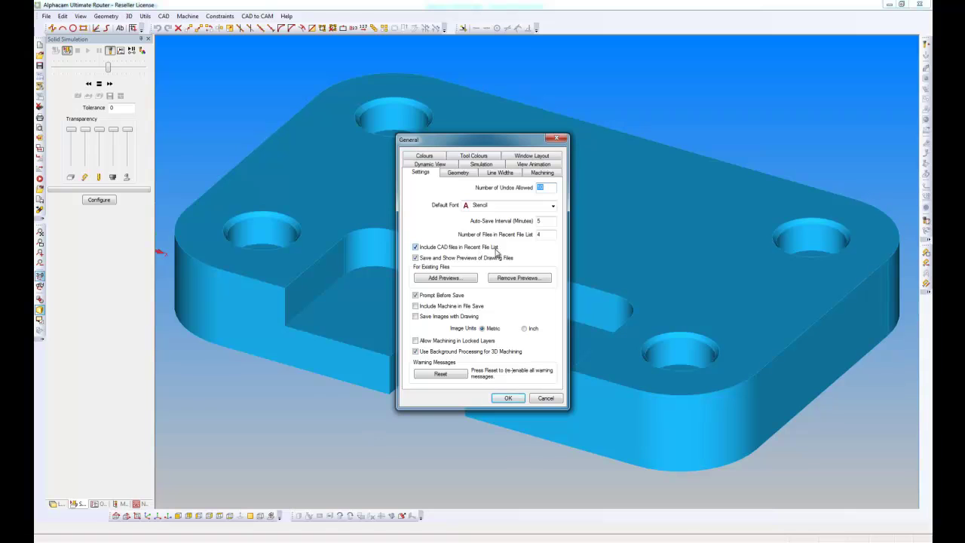
left_click(512, 398)
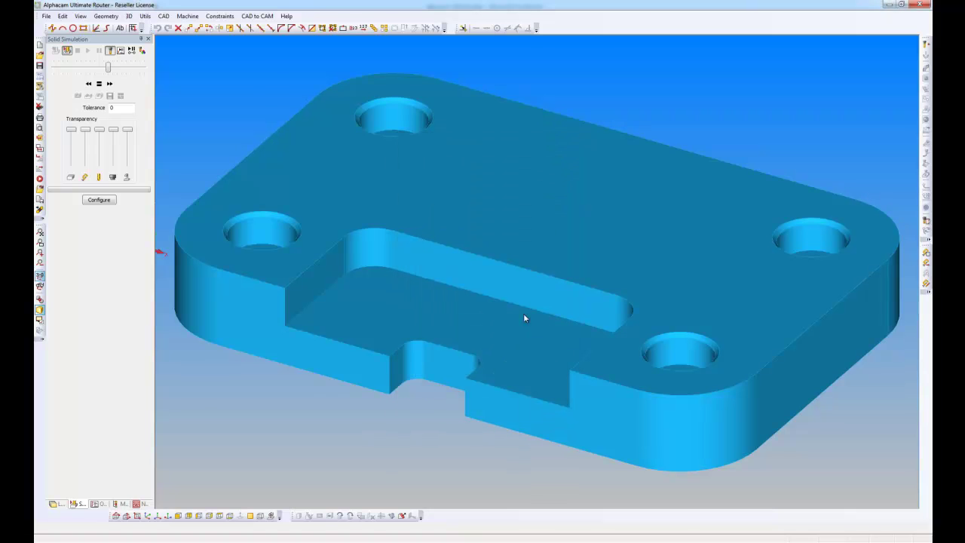
Step: Clear the current drawing and reload #2 C&F.X_B from the recent files as a Parasolid CAD input with Clear Memory on
left_click(46, 15)
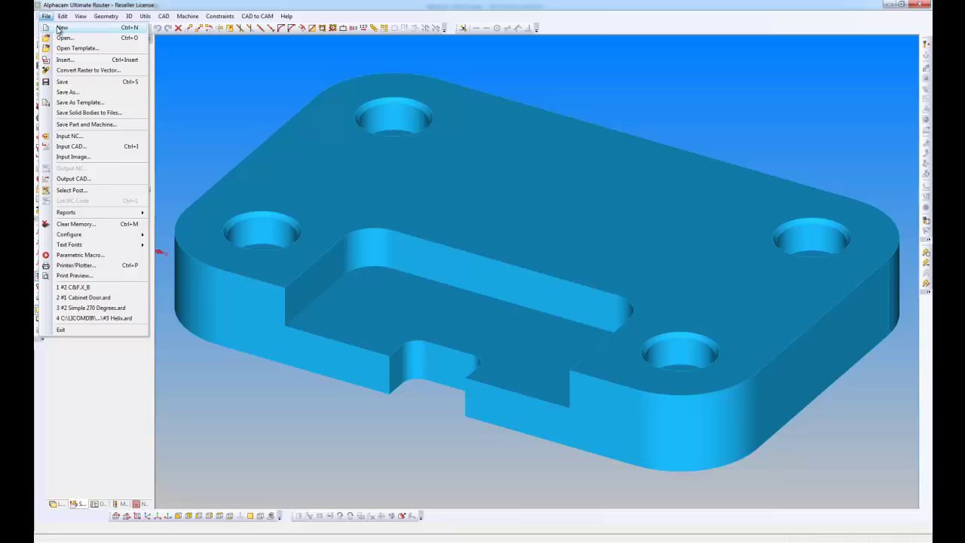
left_click(74, 38)
left_click(488, 298)
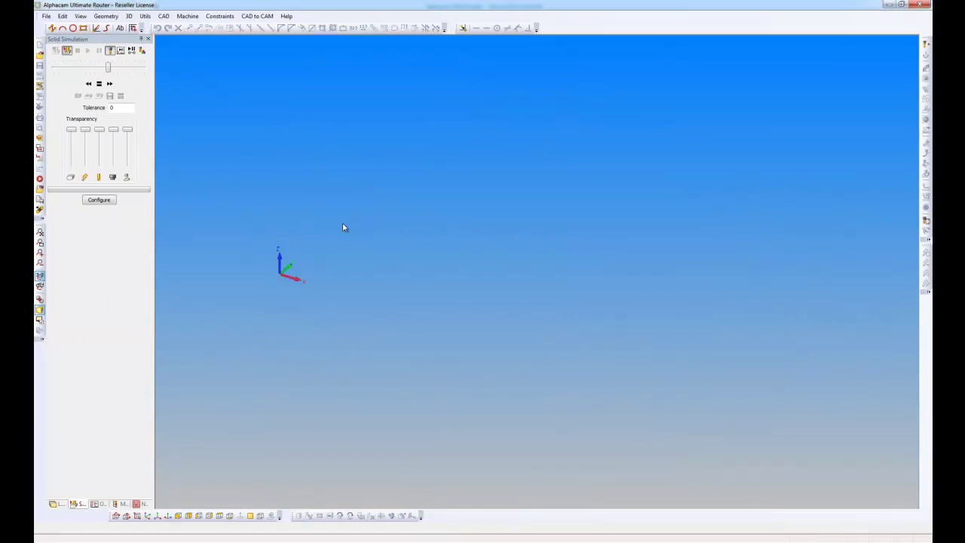
left_click(46, 16)
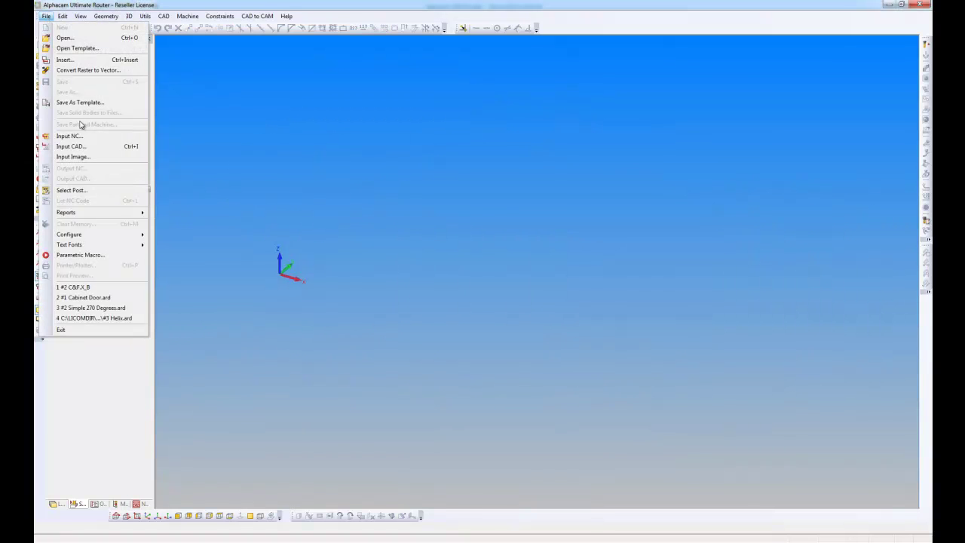
left_click(104, 289)
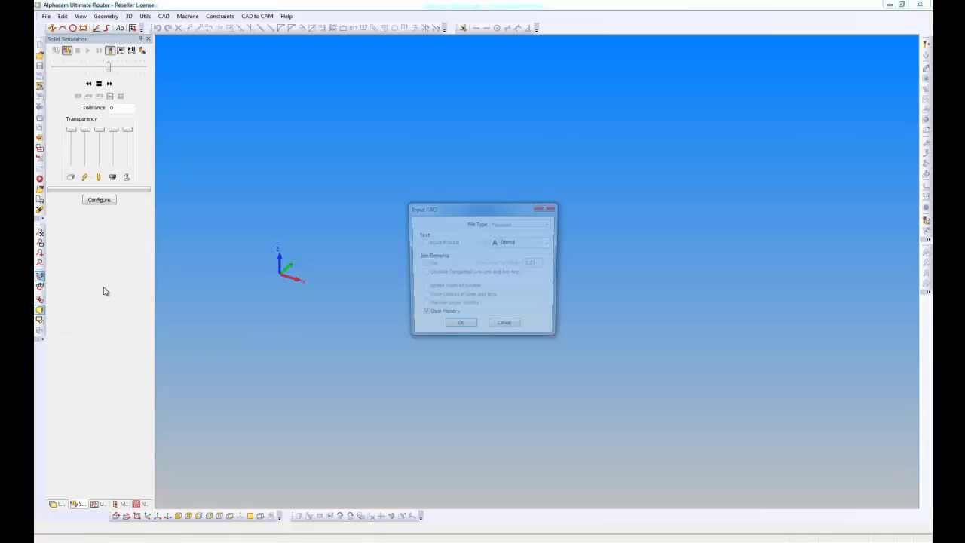
left_click(452, 327)
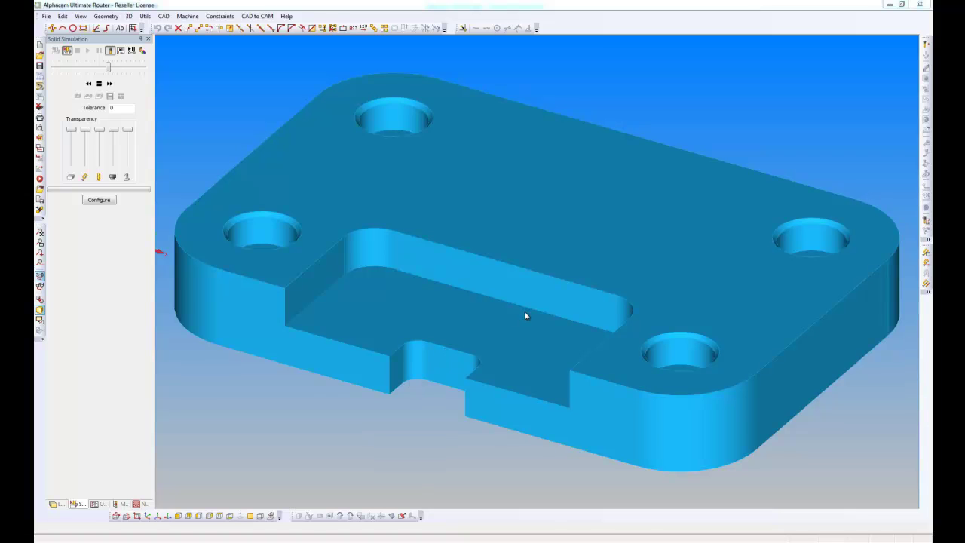
Step: Insert the drawing #2 C&F Material.ard from the #1 Solids folder into the current part, accepting the offered coordinates
left_click(46, 16)
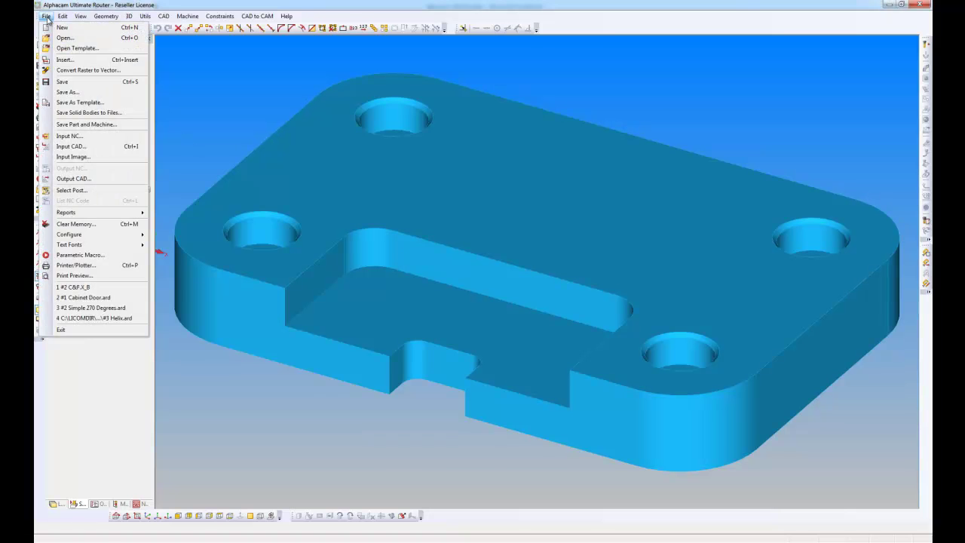
left_click(68, 64)
left_click(253, 239)
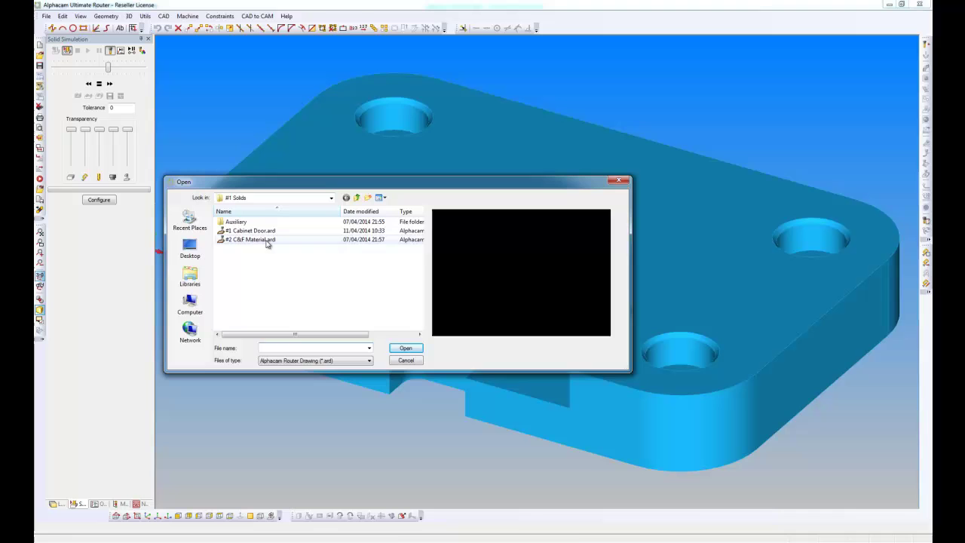
left_click(405, 348)
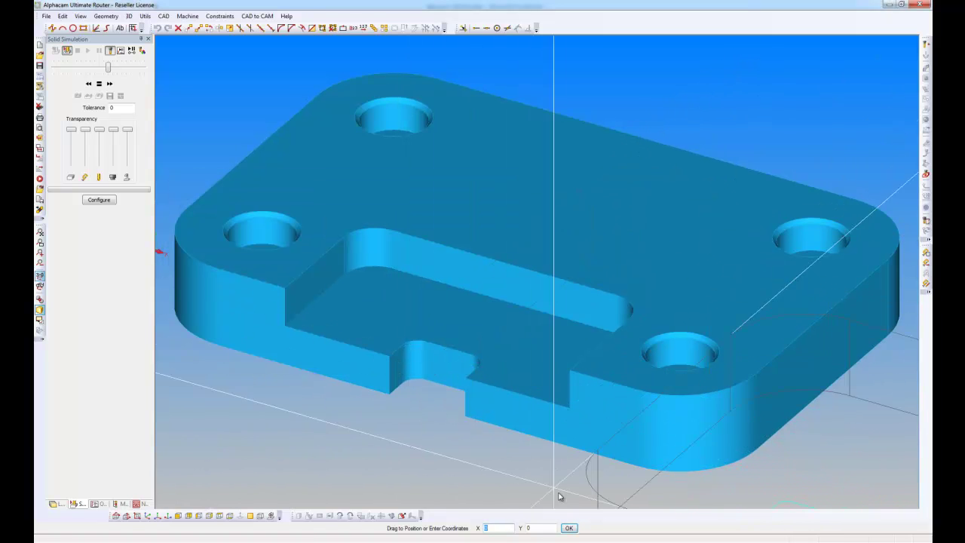
left_click(569, 529)
scroll(406, 238, "down", 2)
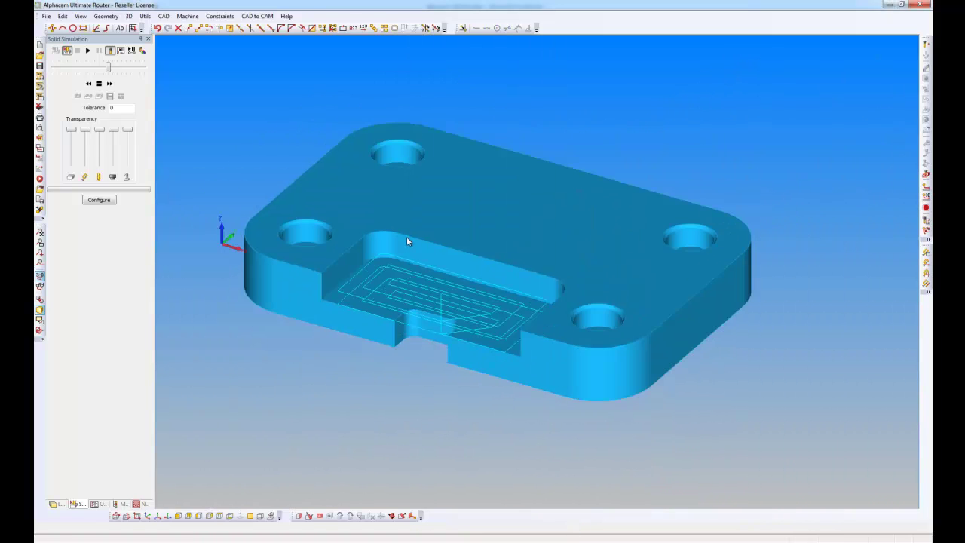
Step: Run a solid simulation of the inserted pocketing toolpath on the plate, close the simulation and undo the drawing insertion
right_click(329, 151)
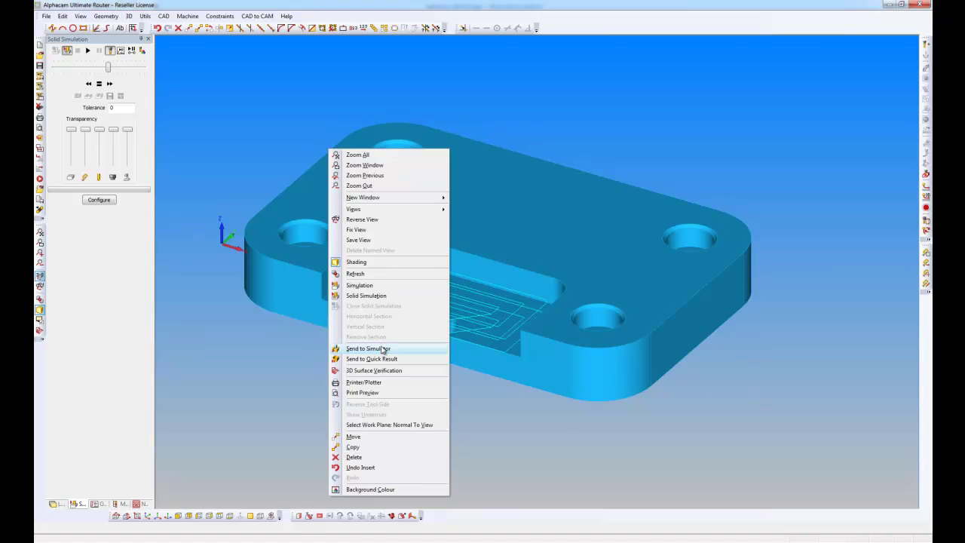
left_click(377, 295)
left_click(86, 51)
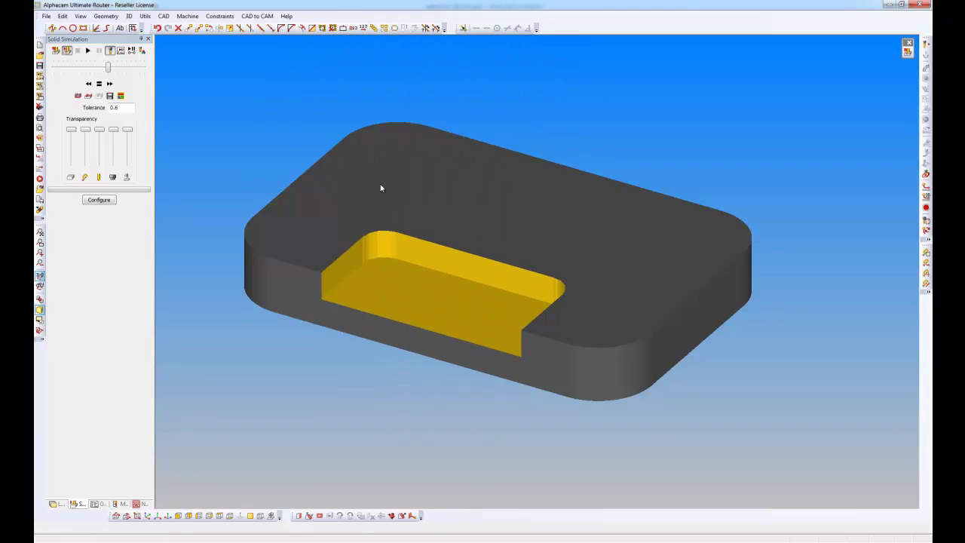
left_click(907, 52)
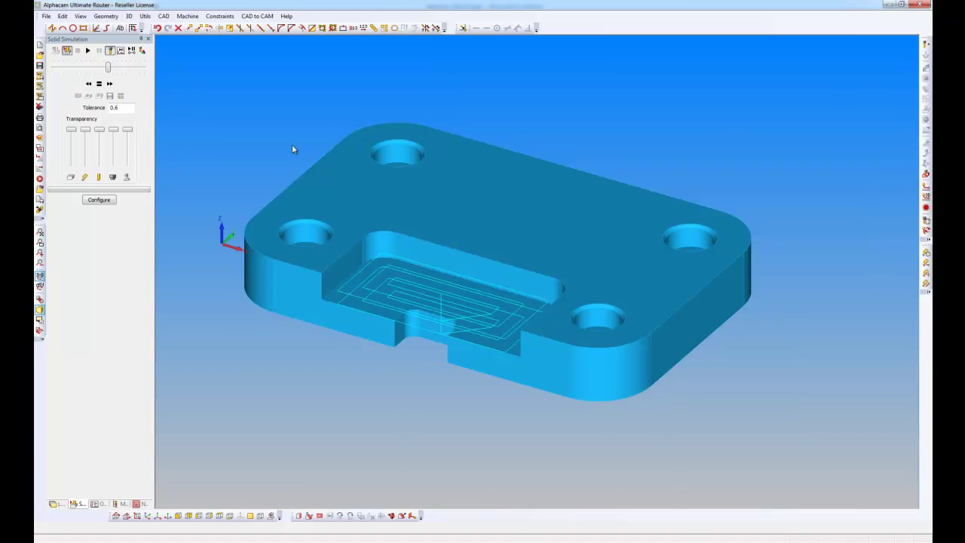
left_click(157, 30)
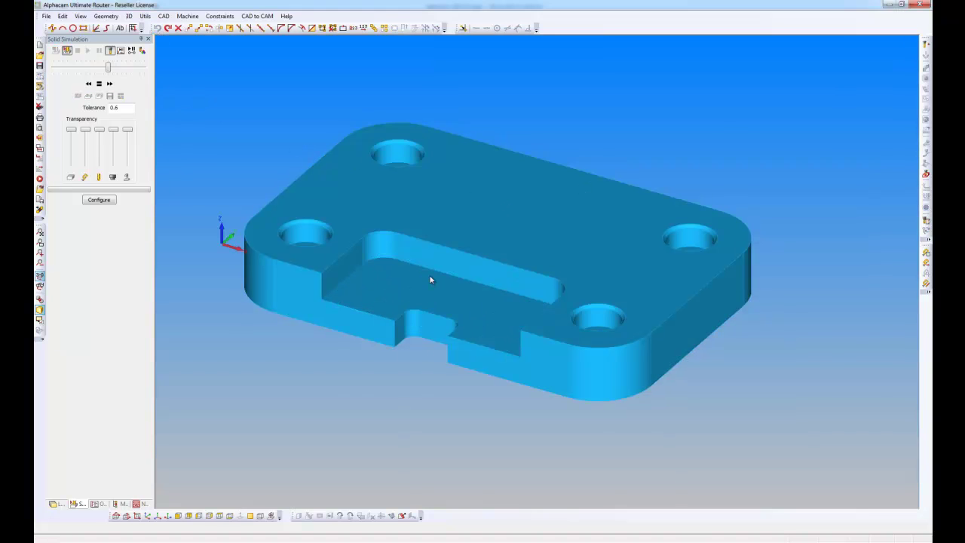
Step: Extract a contour around the open pocket's floor face with the default chord tolerance, finishing without picking Z-level edges
scroll(429, 281, "up", 2)
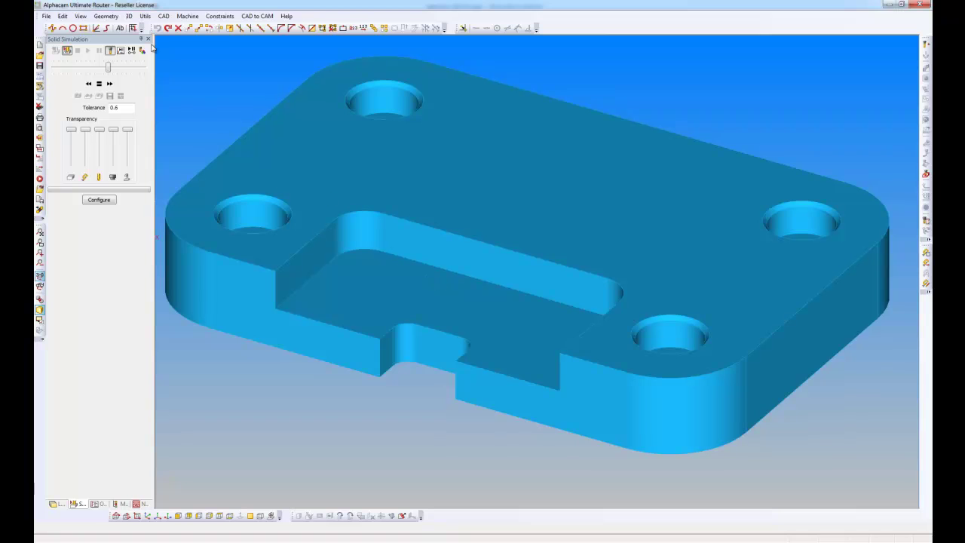
left_click(128, 16)
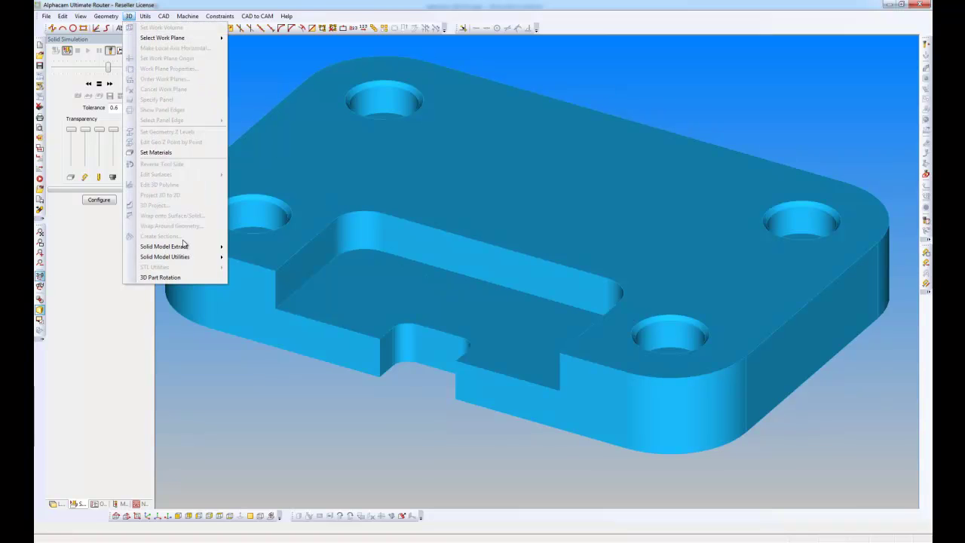
mouse_move(185, 249)
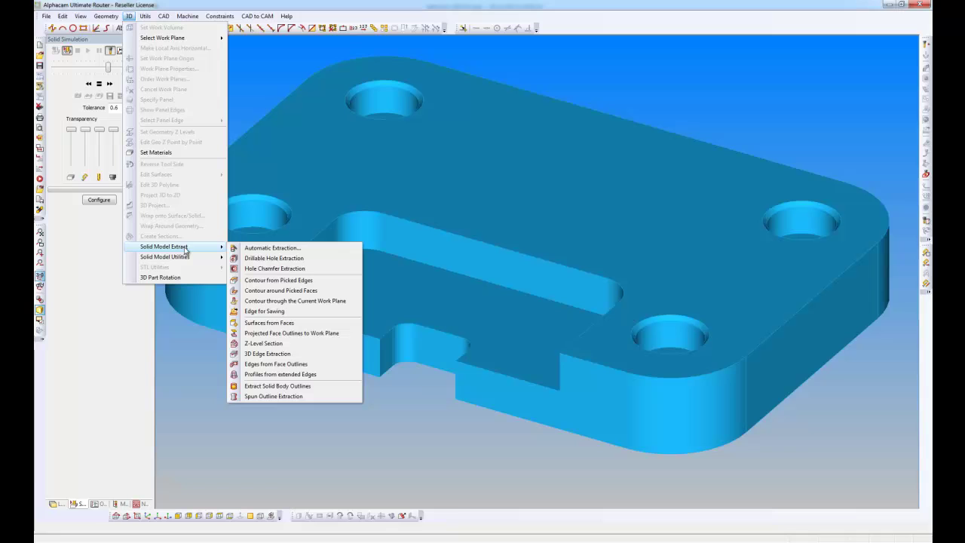
left_click(277, 292)
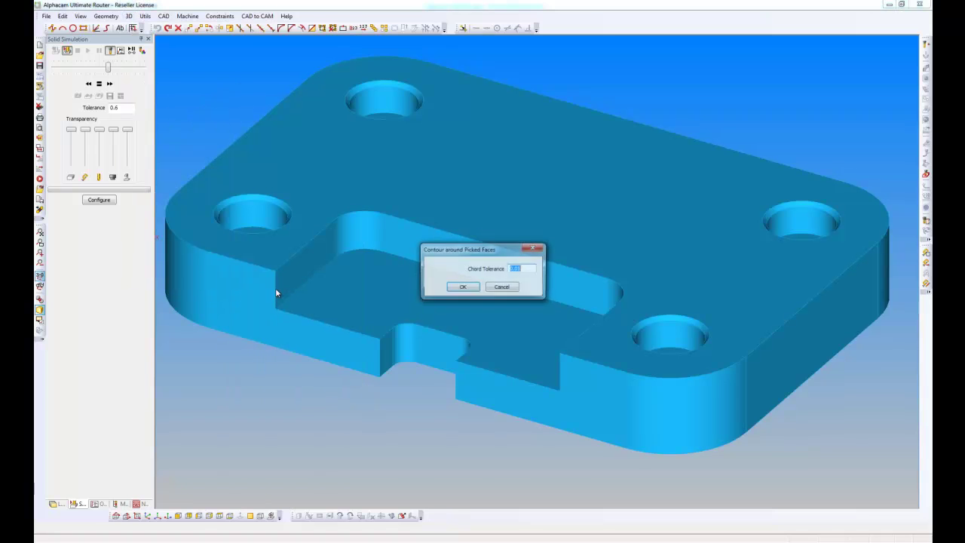
left_click(463, 289)
left_click(378, 287)
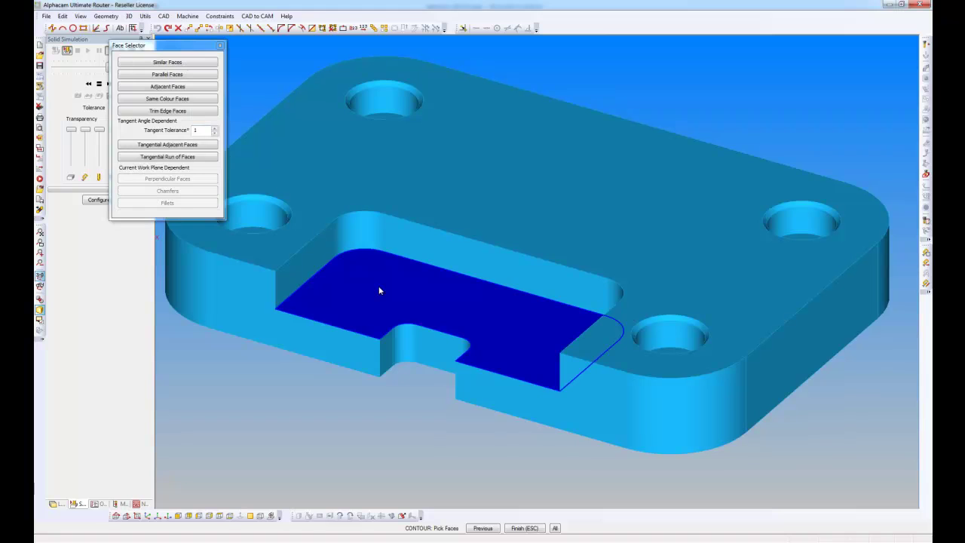
key("Escape")
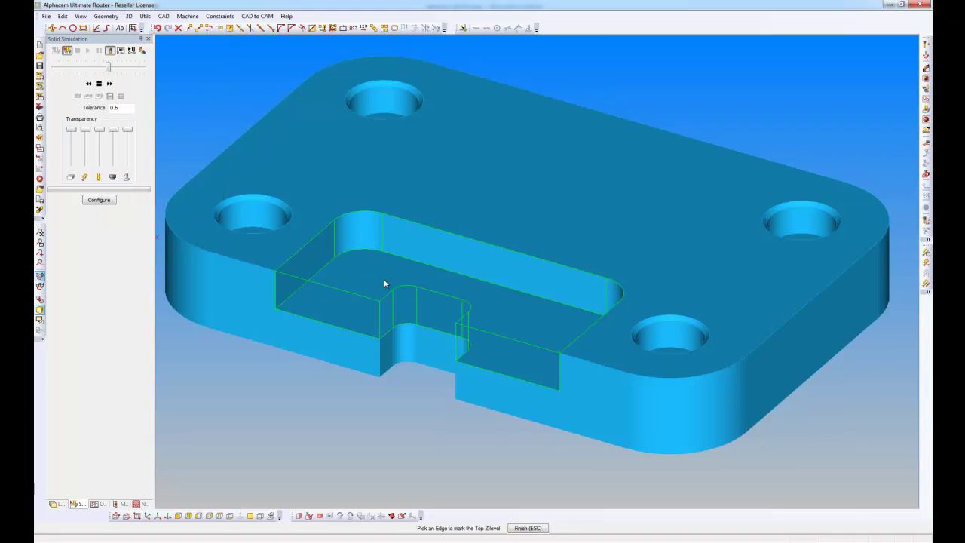
key("Escape")
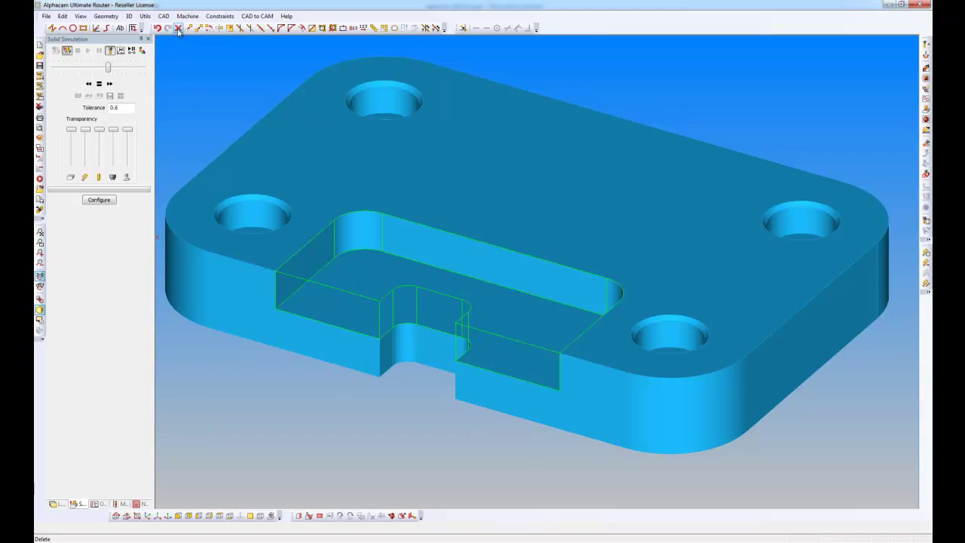
Step: Delete the contour extracted around the pocket's floor face
left_click(178, 28)
left_click(330, 287)
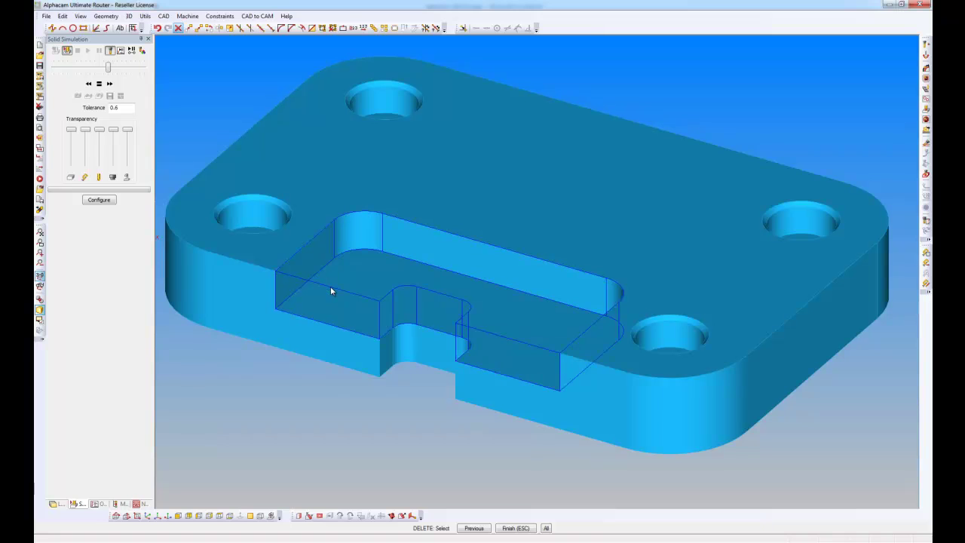
right_click(330, 287)
left_click(467, 296)
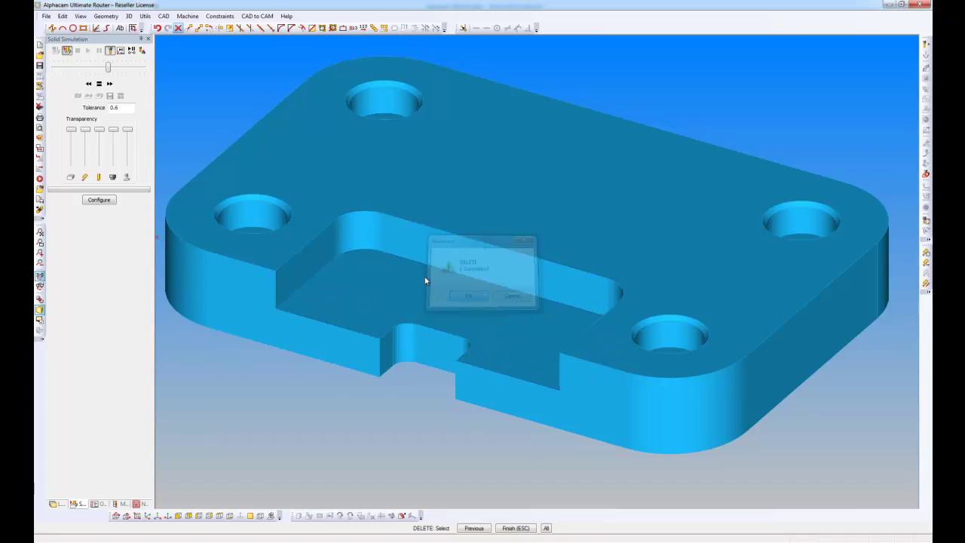
Step: Sketch a freehand closed five-sided polygon of lines around the plate
scroll(401, 261, "down", 3)
scroll(402, 261, "up", 3)
scroll(402, 260, "down", 1)
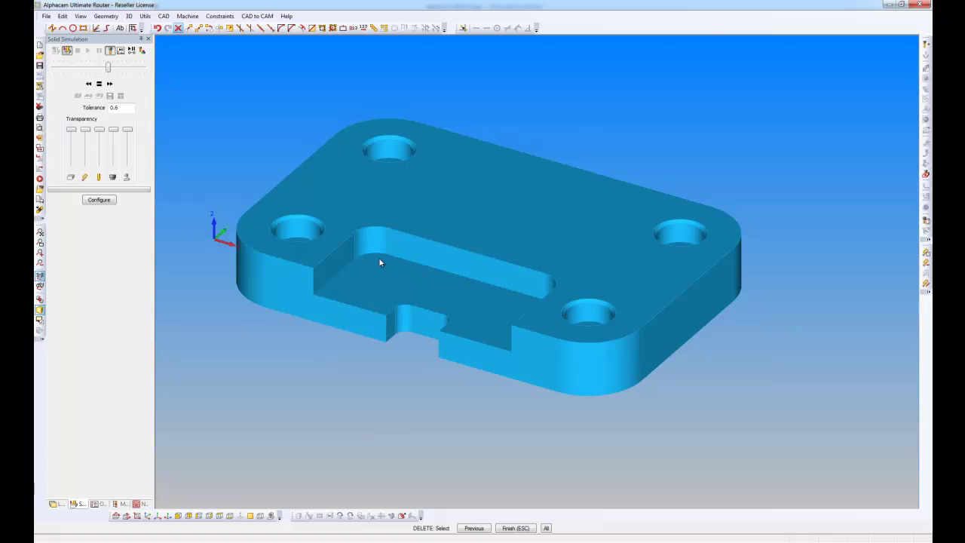
scroll(380, 262, "down", 1)
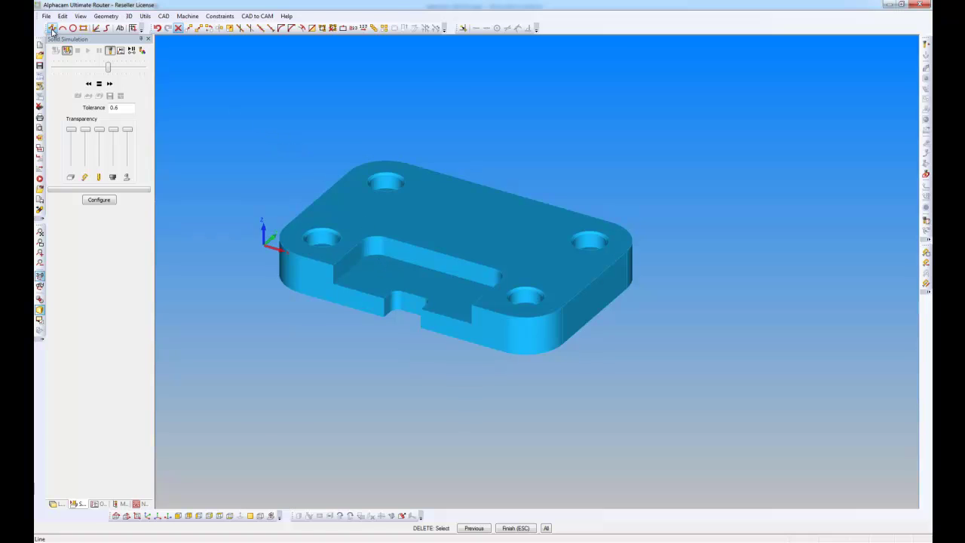
left_click(52, 28)
left_click(302, 180)
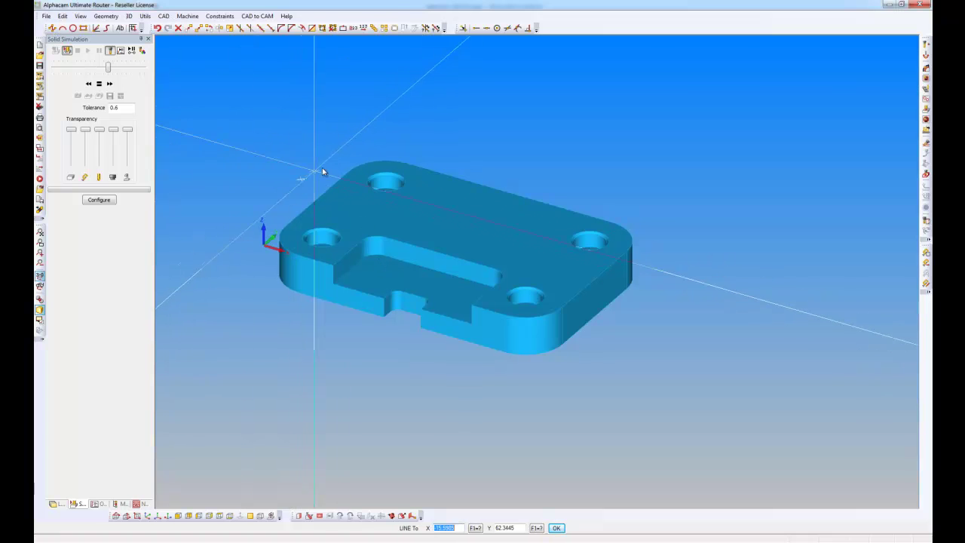
left_click(434, 97)
left_click(601, 159)
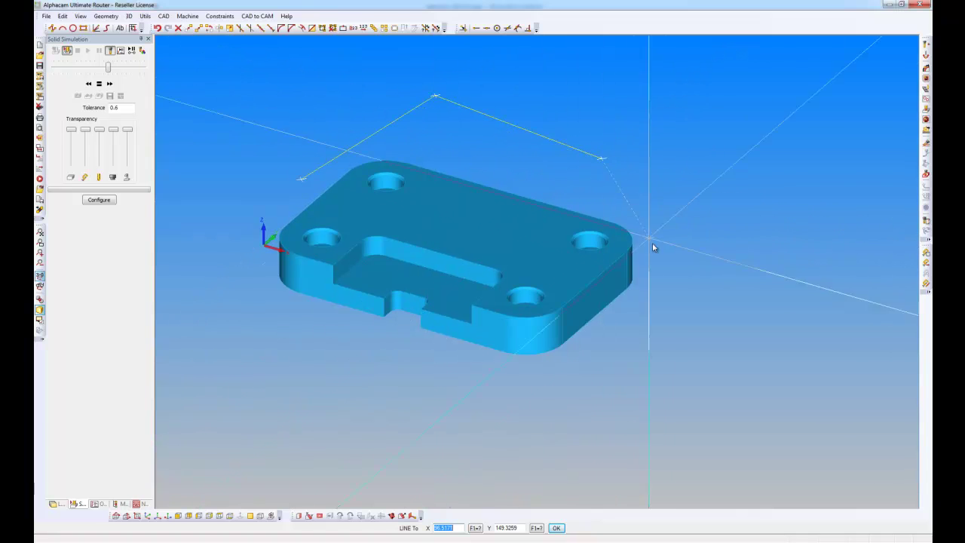
left_click(667, 331)
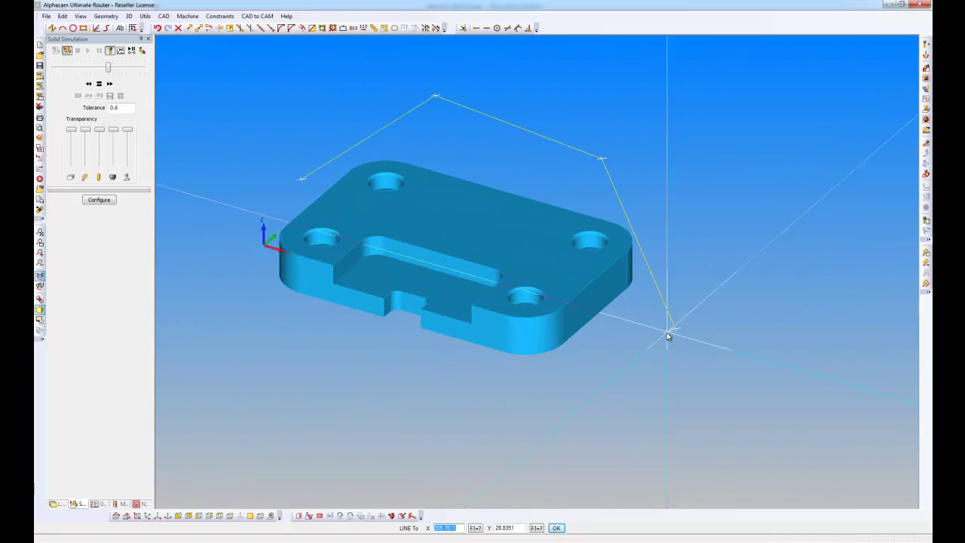
left_click(418, 390)
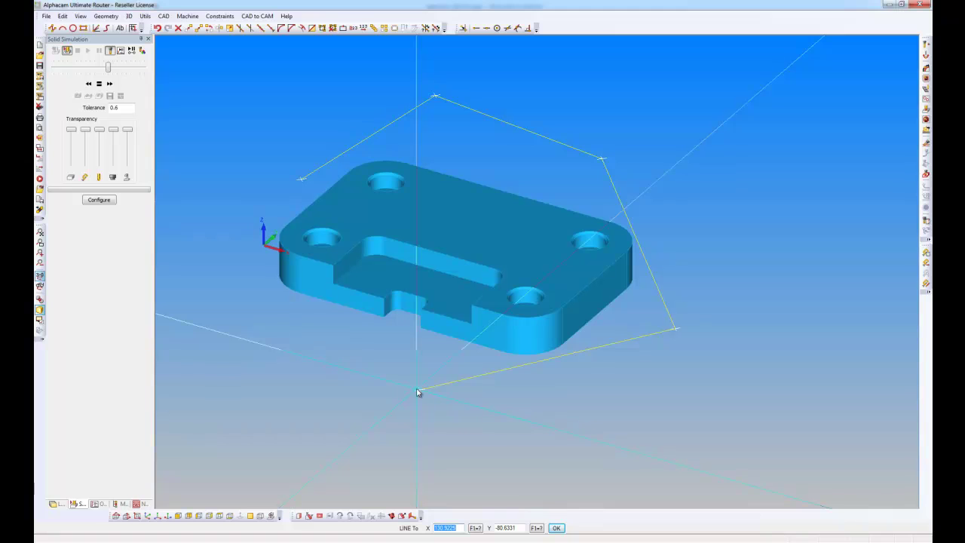
right_click(418, 391)
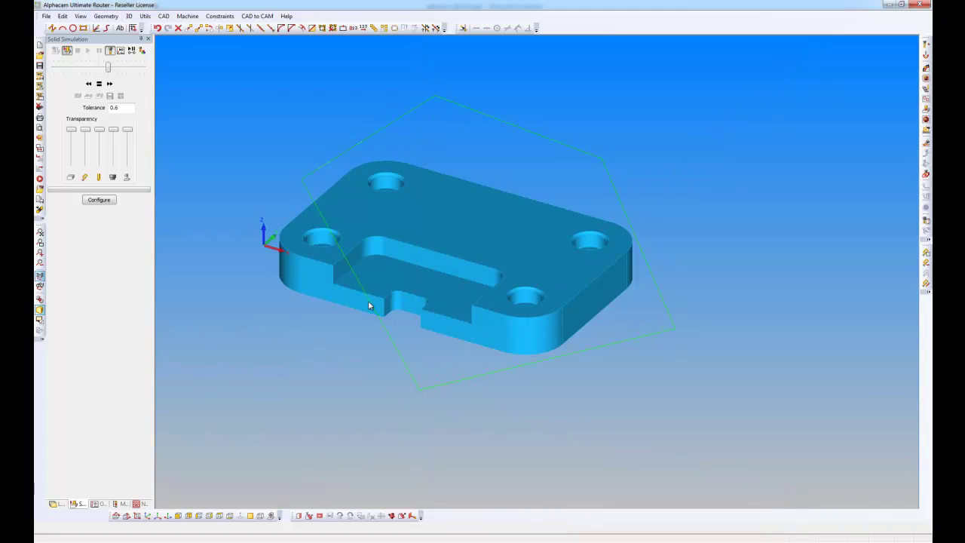
Step: Delete the five-sided polygon around the plate and leave the Delete command
left_click(177, 28)
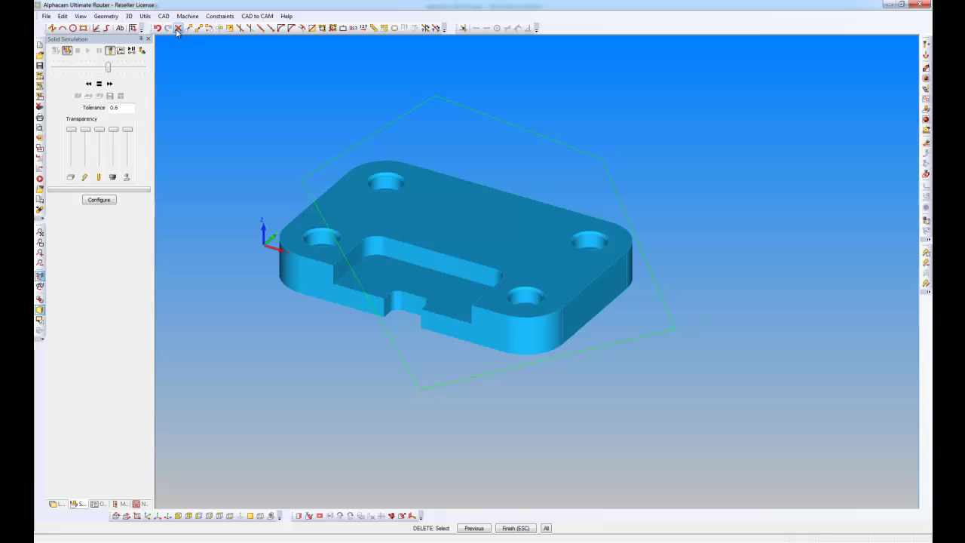
left_click(354, 146)
right_click(354, 146)
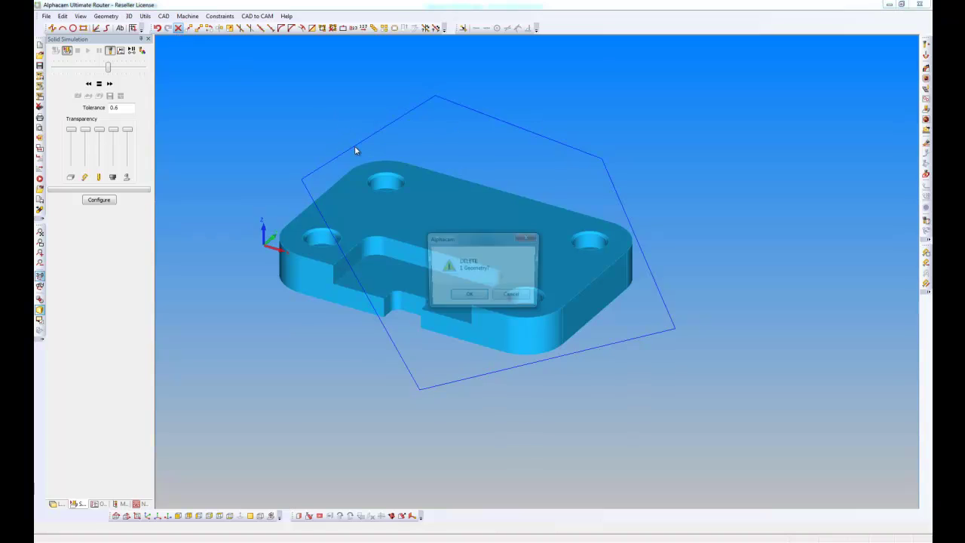
left_click(468, 299)
scroll(423, 282, "up", 2)
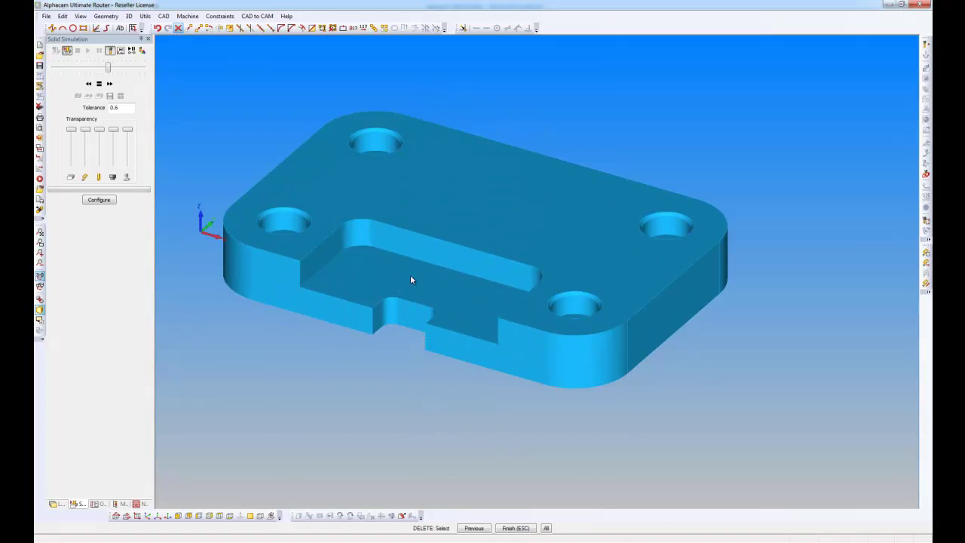
key("Escape")
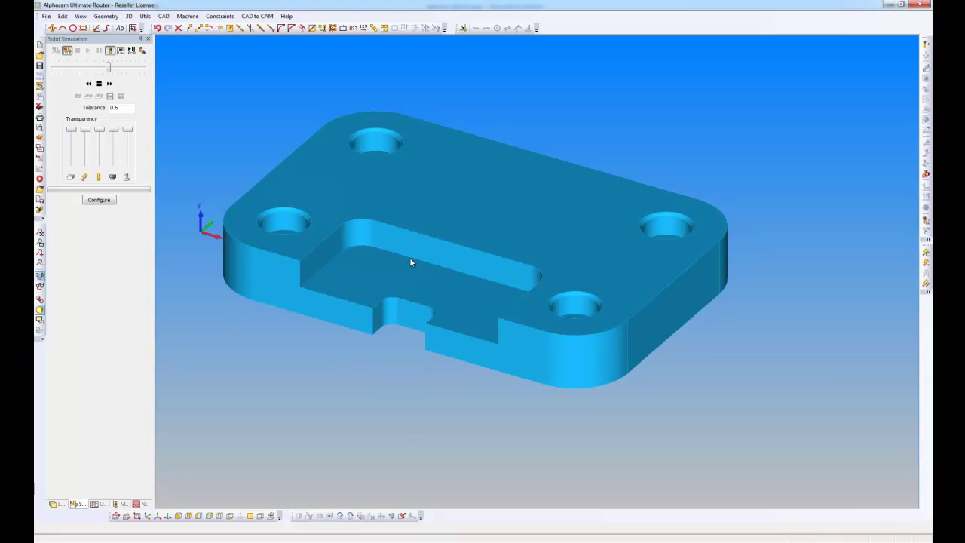
Step: Extract a contour from picked edges, starting on the pocket floor's side edge and continuing along its back edge, with default settings
left_click(129, 16)
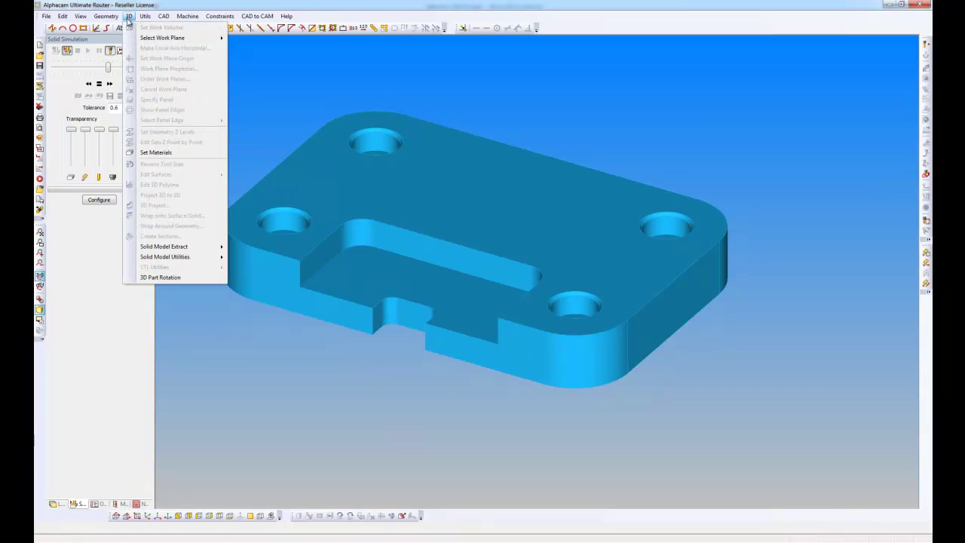
mouse_move(186, 247)
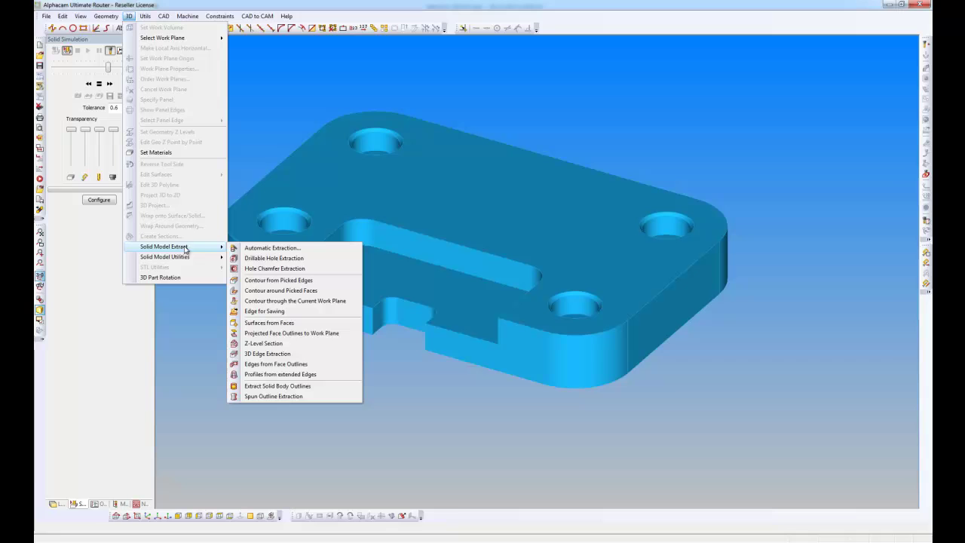
left_click(298, 284)
left_click(462, 288)
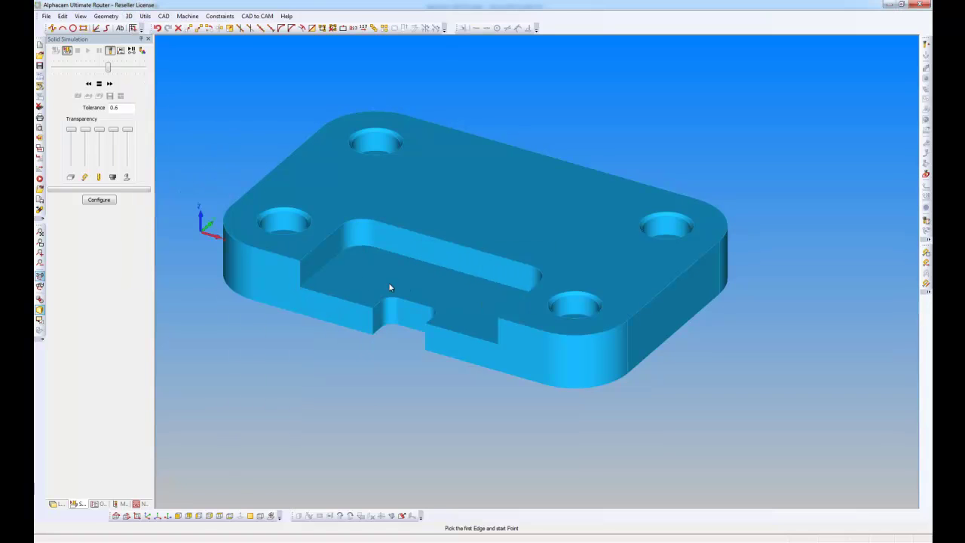
left_click(331, 266)
left_click(399, 256)
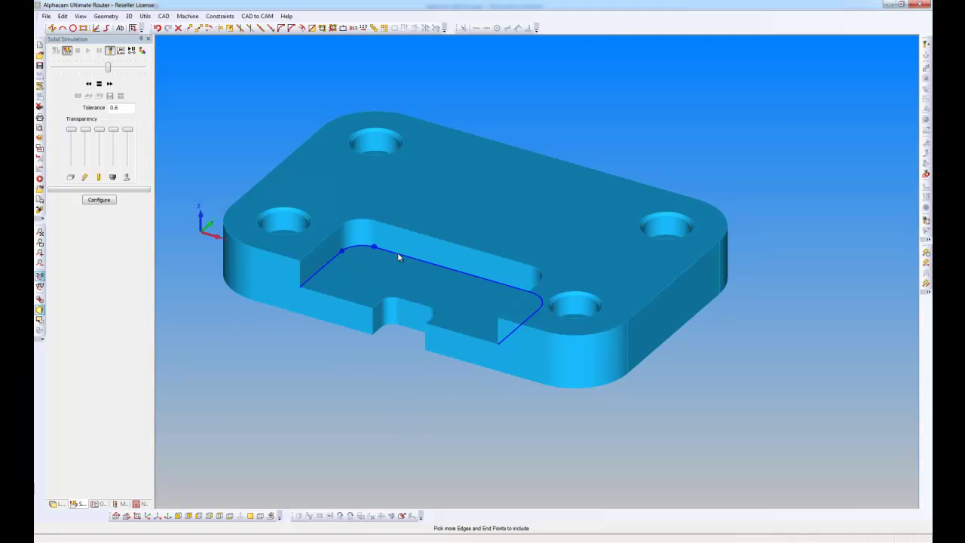
right_click(399, 257)
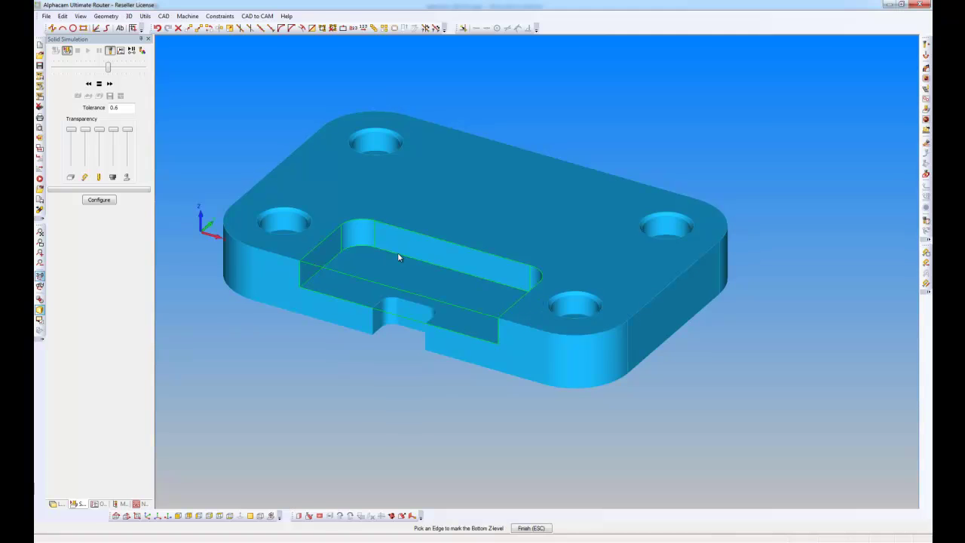
Step: Mark the bottom Z-level of the pocket contour from the front edge of the pocket floor
left_click(351, 310)
left_click(351, 307)
scroll(351, 305, "up", 3)
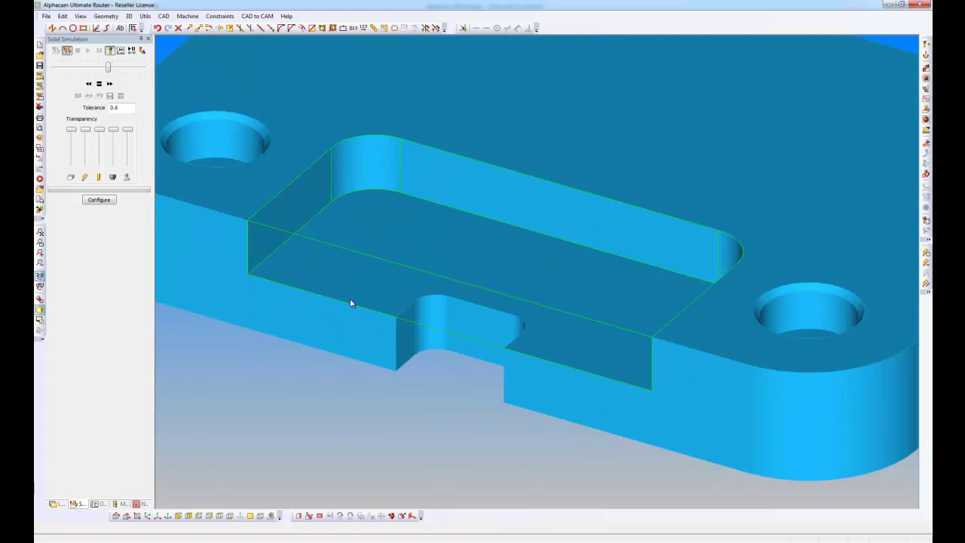
scroll(350, 303, "down", 3)
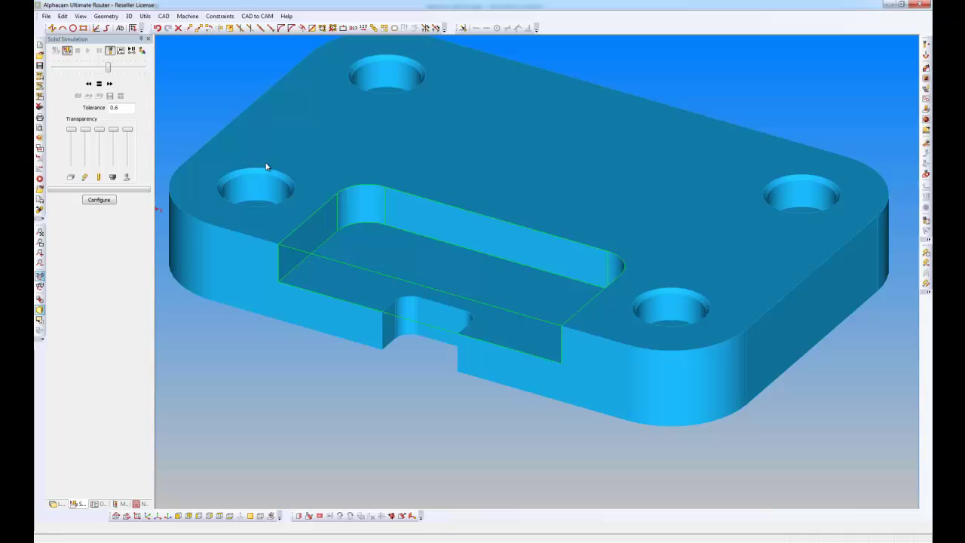
Step: Set the front line of the pocket contour as an open element
left_click(186, 17)
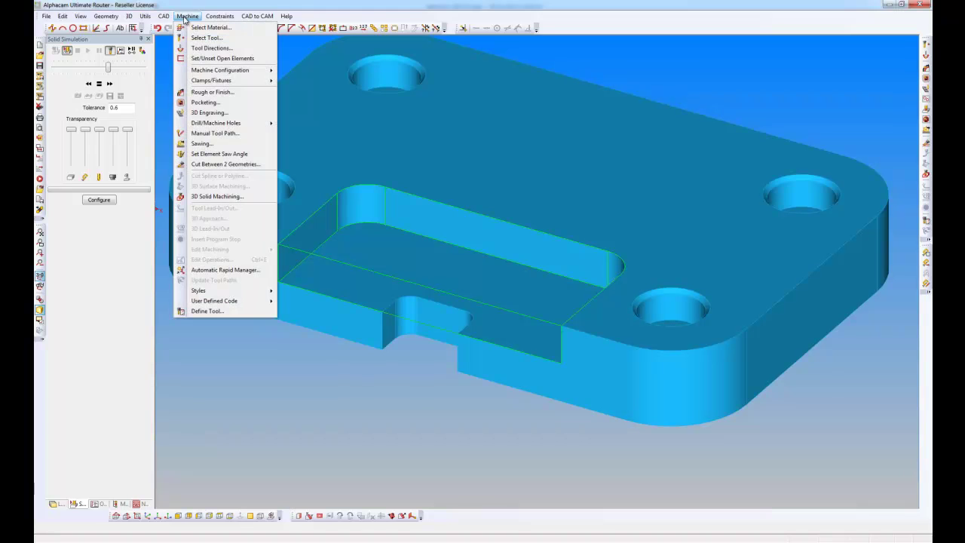
left_click(215, 58)
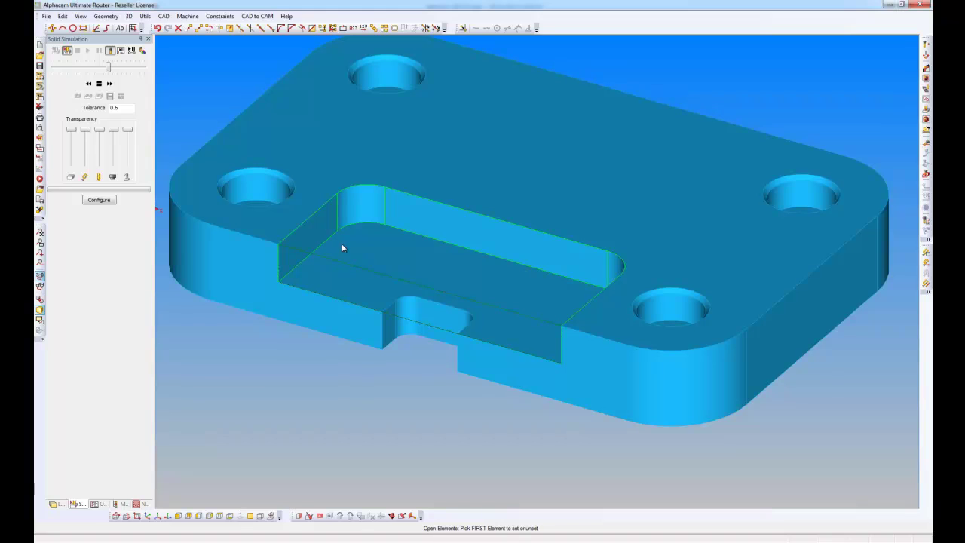
Step: Apply the Pocket machining style from the Alphacam 2014 R2 styles to the open pocket contour
left_click(125, 503)
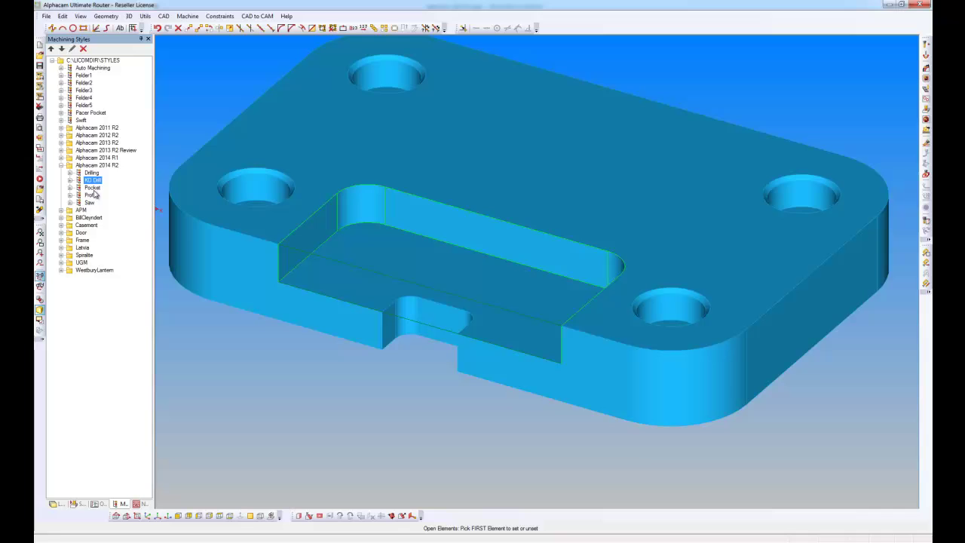
right_click(93, 187)
left_click(124, 194)
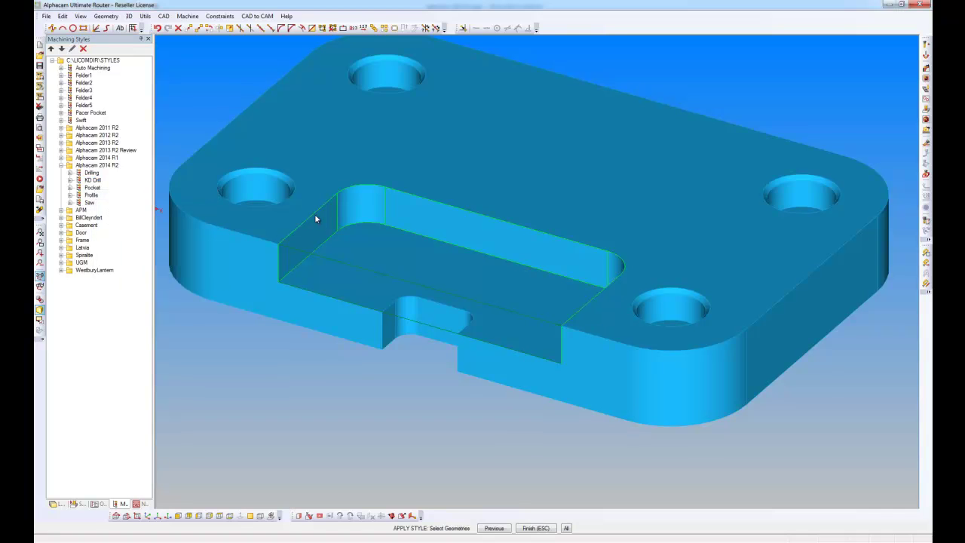
left_click(348, 228)
key("Escape")
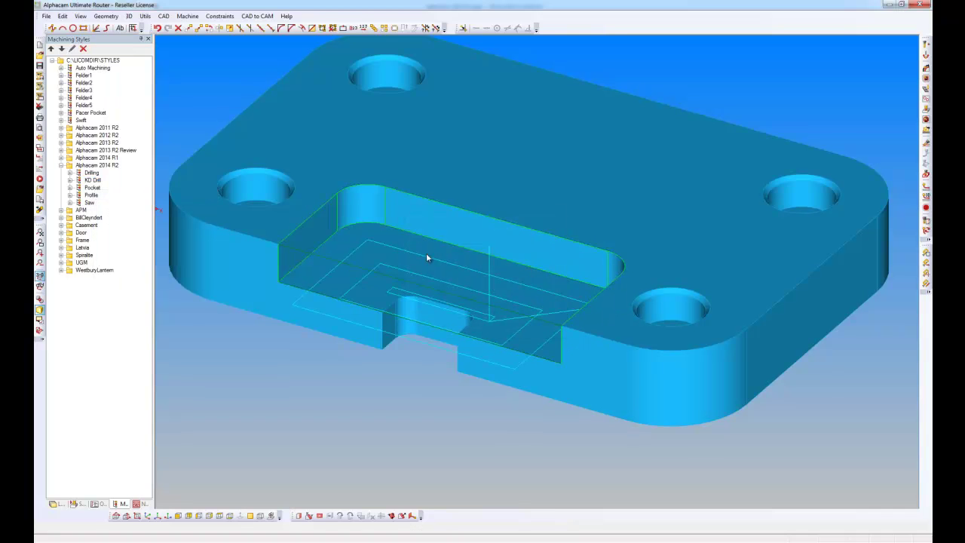
Step: Examine the toolpath in the open pocket and the counterbored hole beside it
scroll(426, 256, "down", 5)
scroll(424, 252, "up", 6)
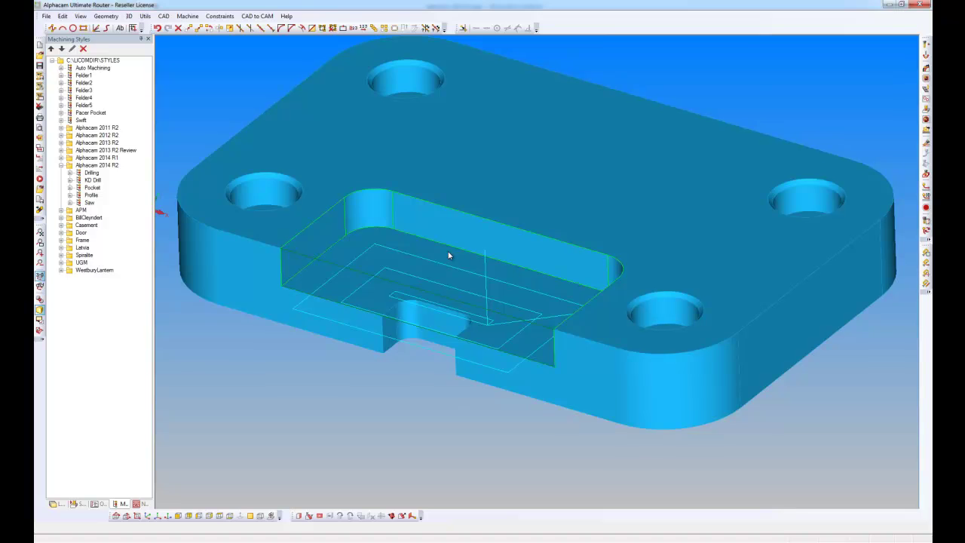
scroll(447, 254, "down", 2)
scroll(323, 221, "up", 2)
scroll(370, 294, "up", 1)
scroll(317, 217, "down", 3)
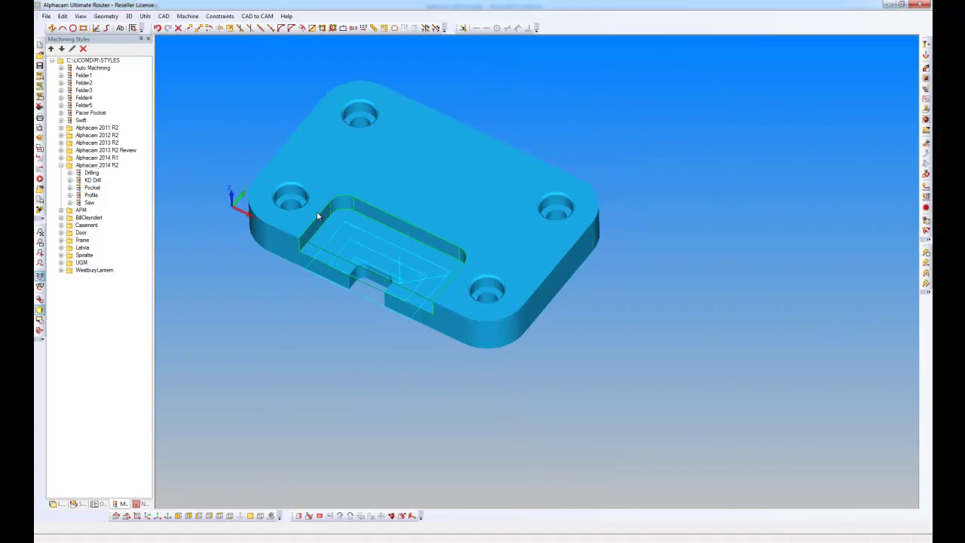
scroll(298, 209, "up", 3)
scroll(328, 269, "up", 2)
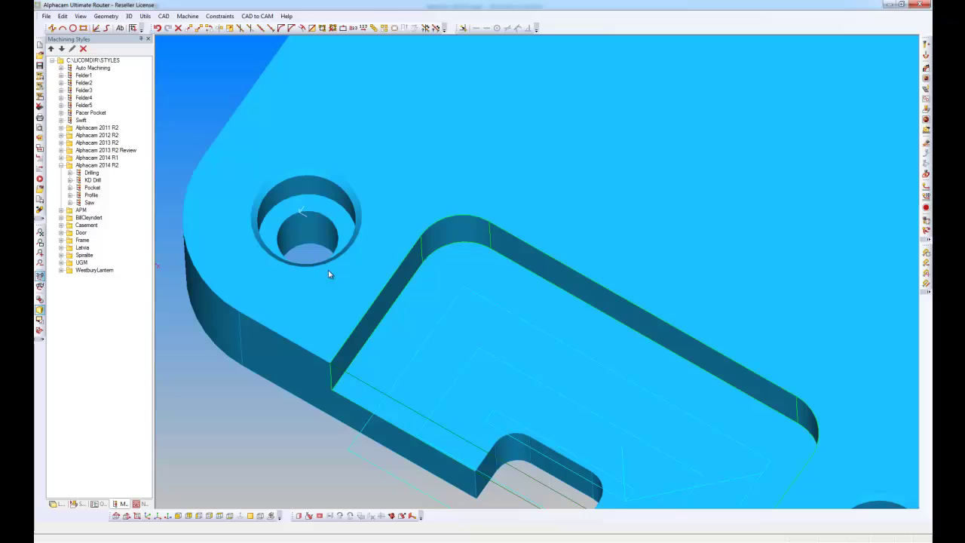
middle_click_drag(339, 301, 340, 267)
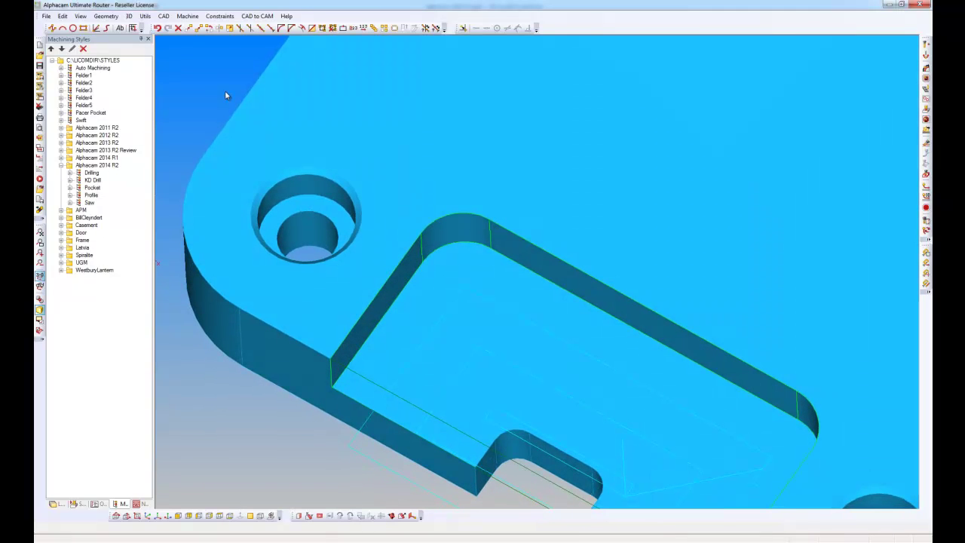
Step: Extract the counterbores of the hole beside the pocket and the one behind it as drillable holes, with Extract All Concentric Elements off
left_click(129, 16)
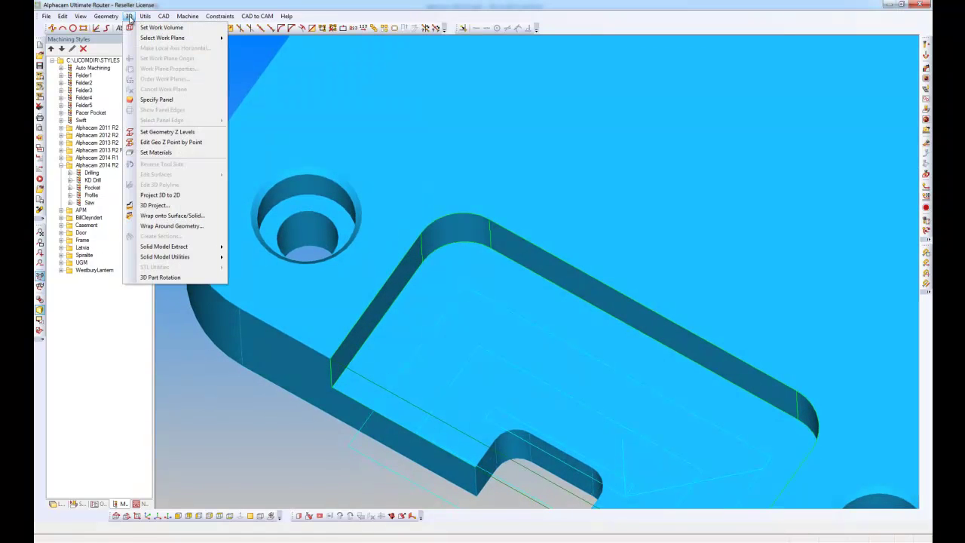
mouse_move(190, 253)
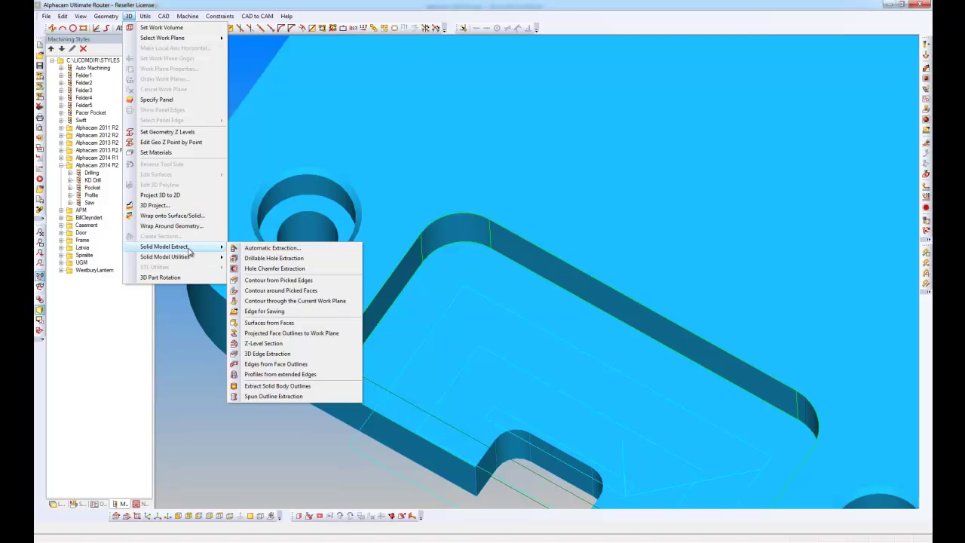
left_click(274, 258)
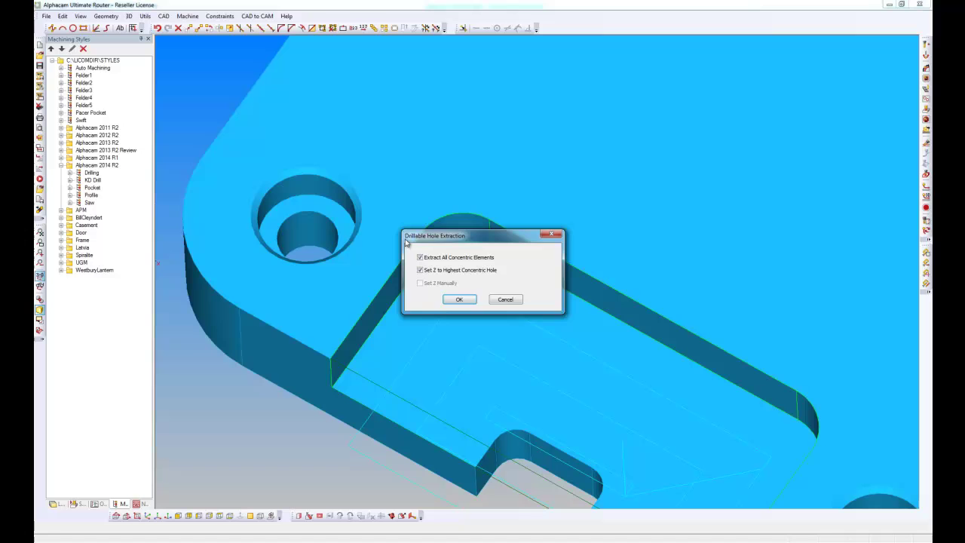
left_click_drag(452, 241, 463, 199)
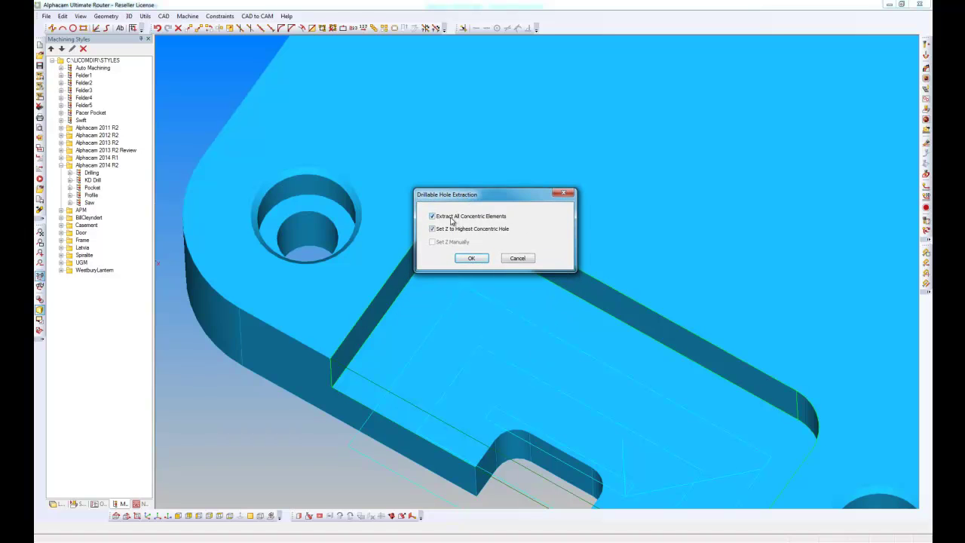
left_click(452, 218)
left_click(470, 259)
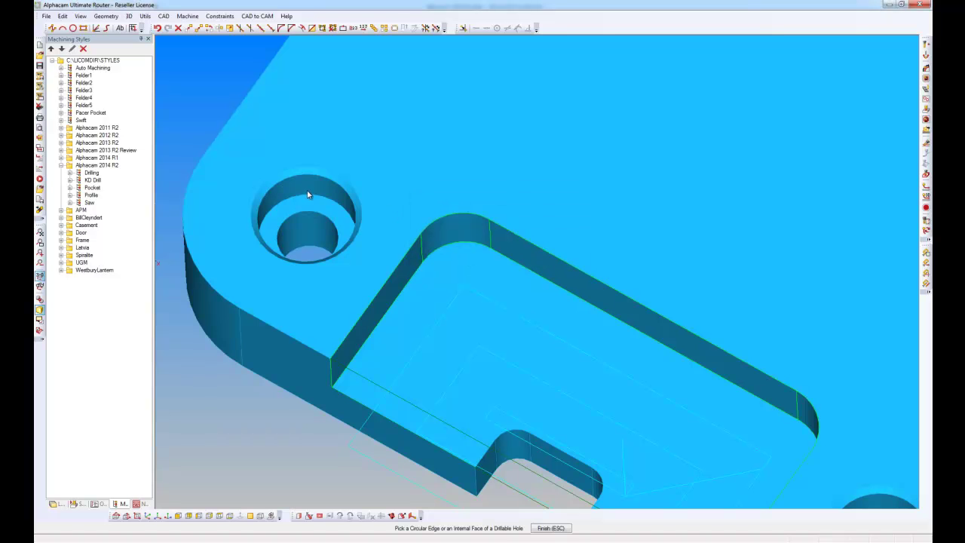
scroll(306, 191, "down", 5)
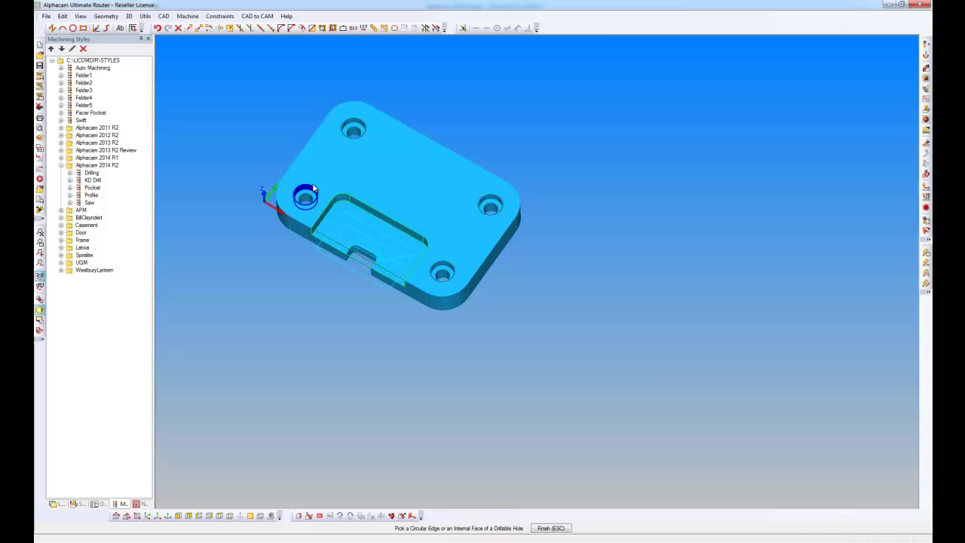
scroll(361, 129, "up", 4)
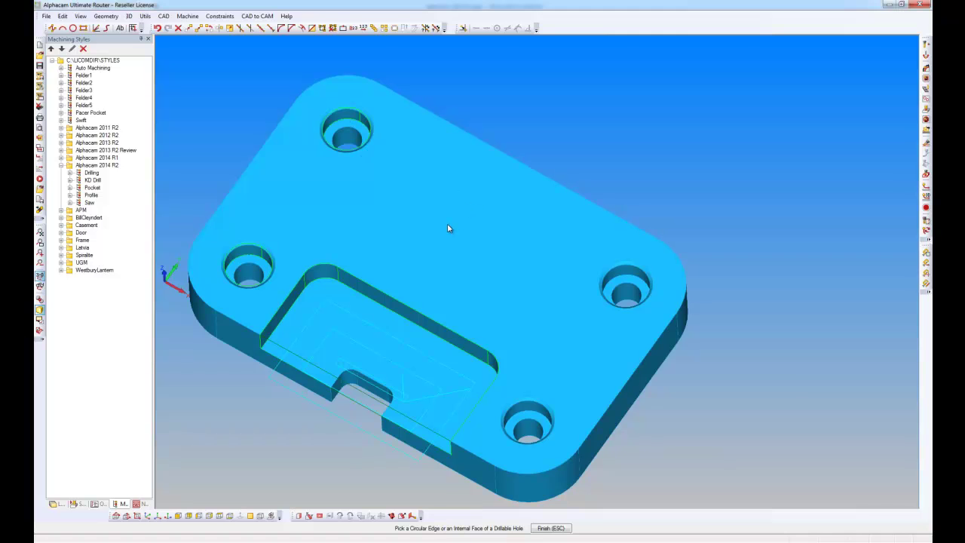
key("Escape")
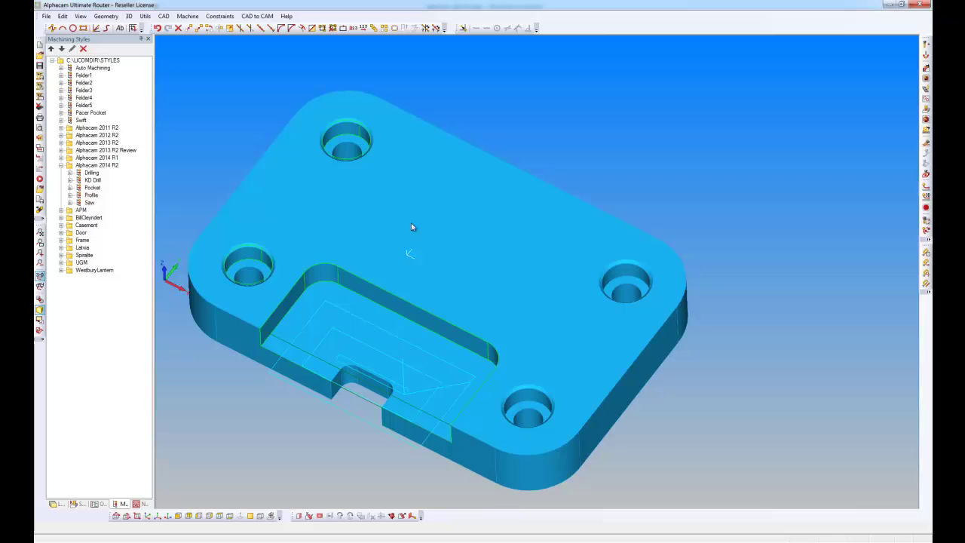
Step: Start another drillable hole extraction with Set Z to Highest Concentric Hole off and Set Z Manually on
scroll(210, 303, "up", 3)
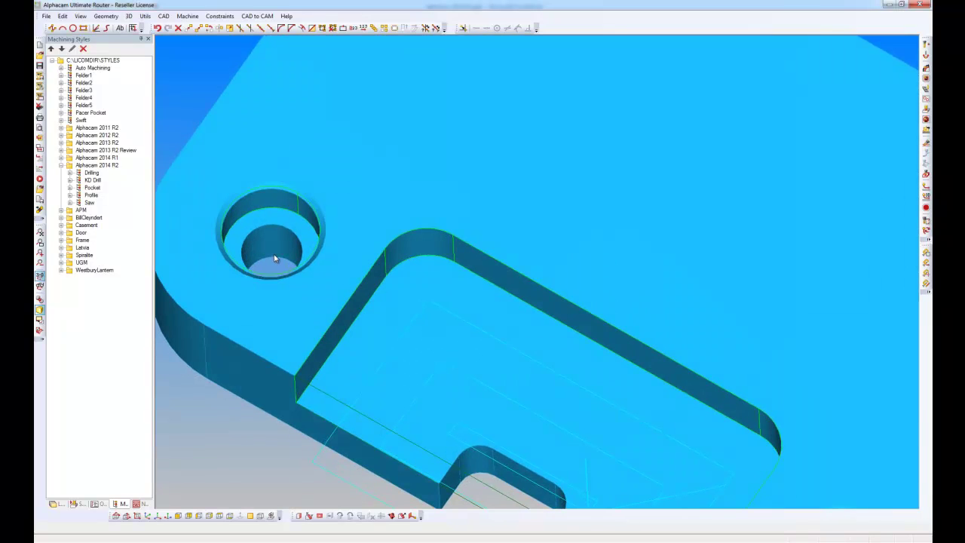
scroll(276, 254, "up", 3)
scroll(332, 250, "down", 3)
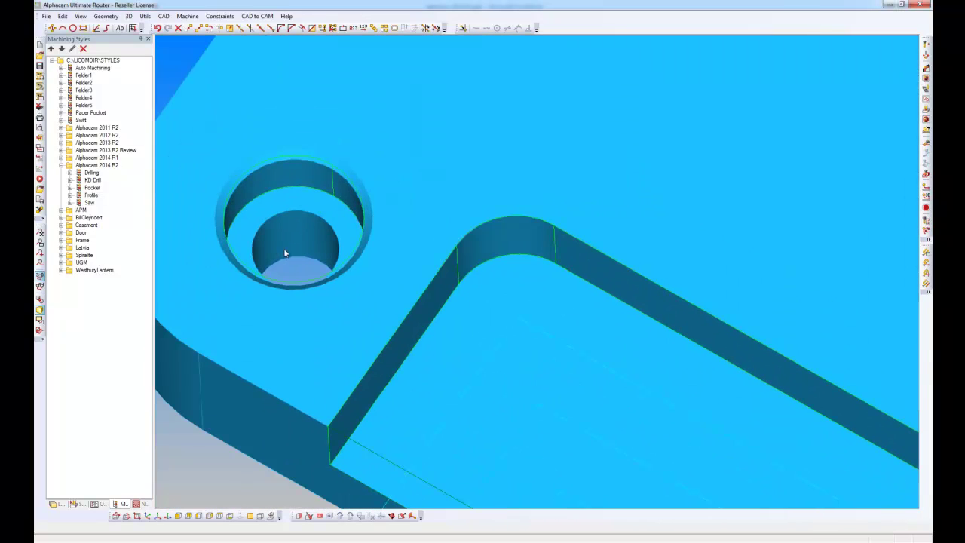
left_click(253, 138)
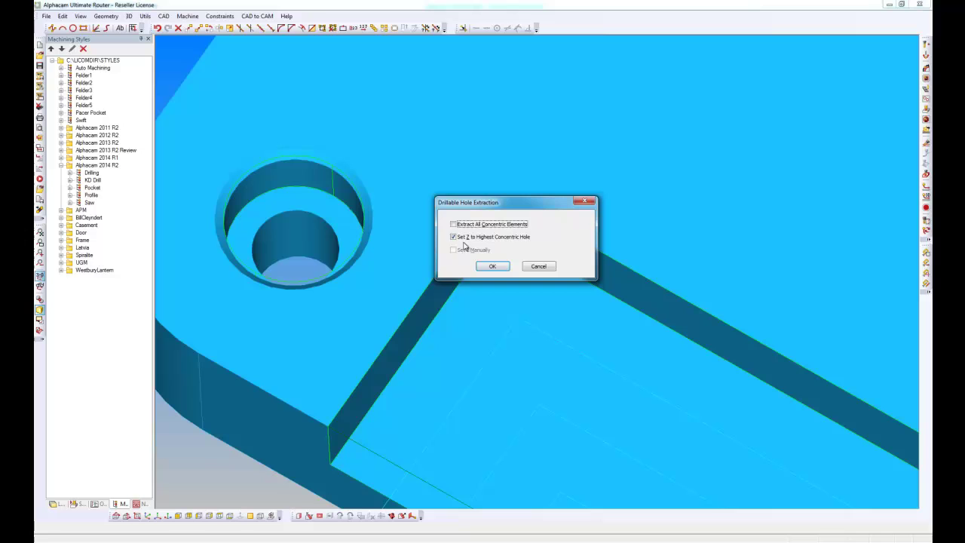
left_click(454, 238)
left_click(453, 250)
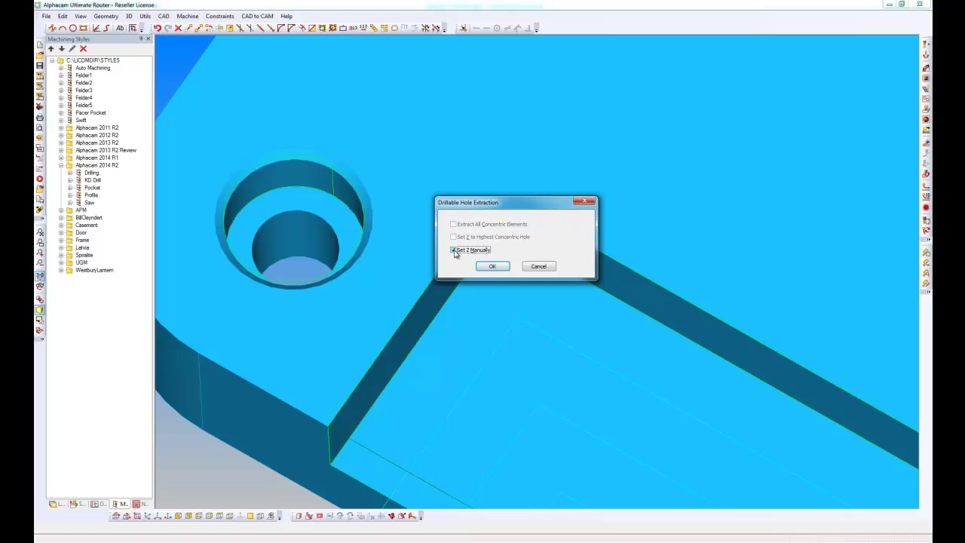
left_click(491, 266)
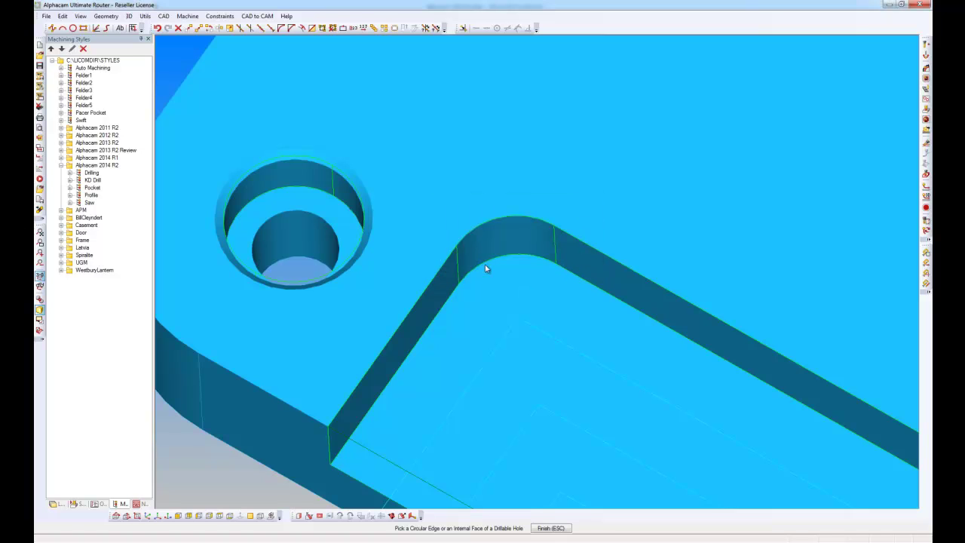
Step: Extract the inner bore of the hole beside the pocket, marking bottom Z from its lower edge and top Z from the counterbore's upper edge
left_click(304, 239)
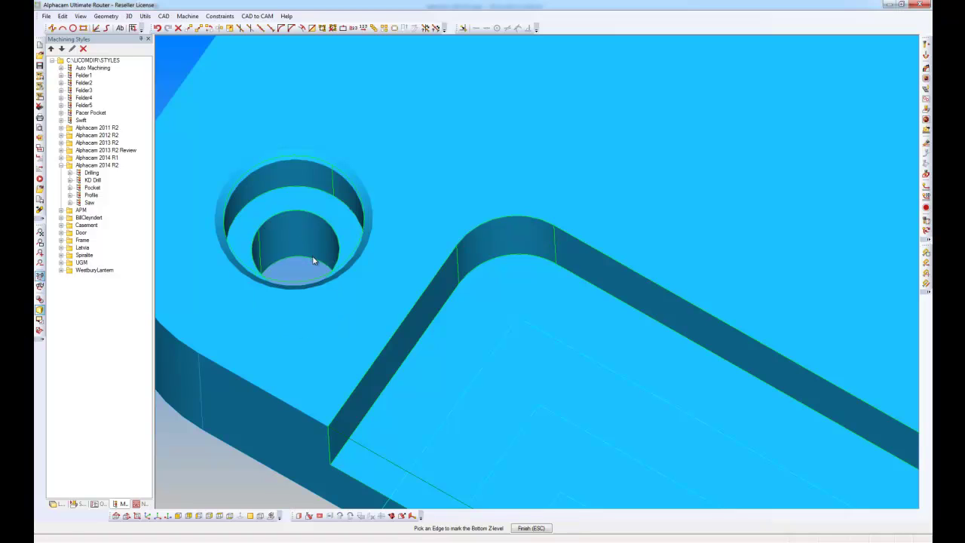
left_click(314, 261)
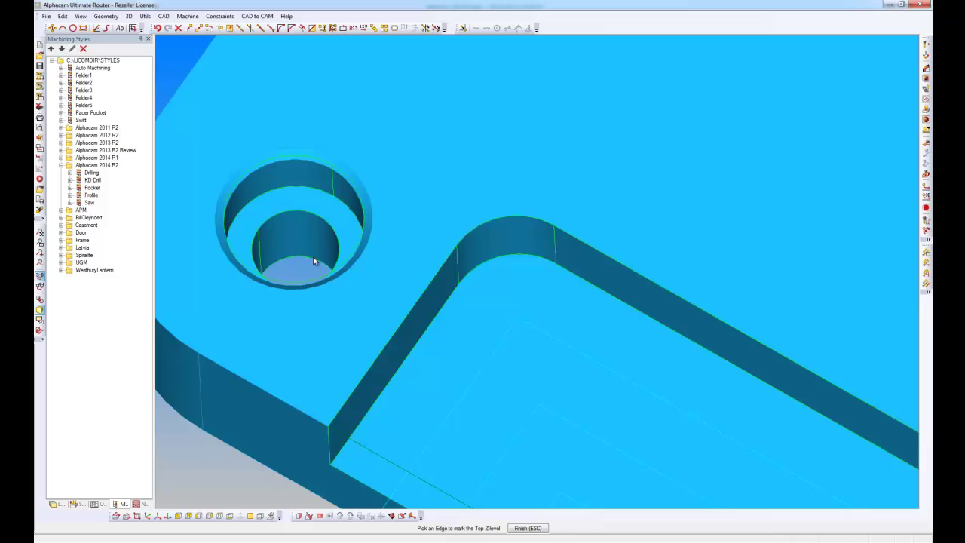
left_click(296, 168)
scroll(347, 234, "down", 2)
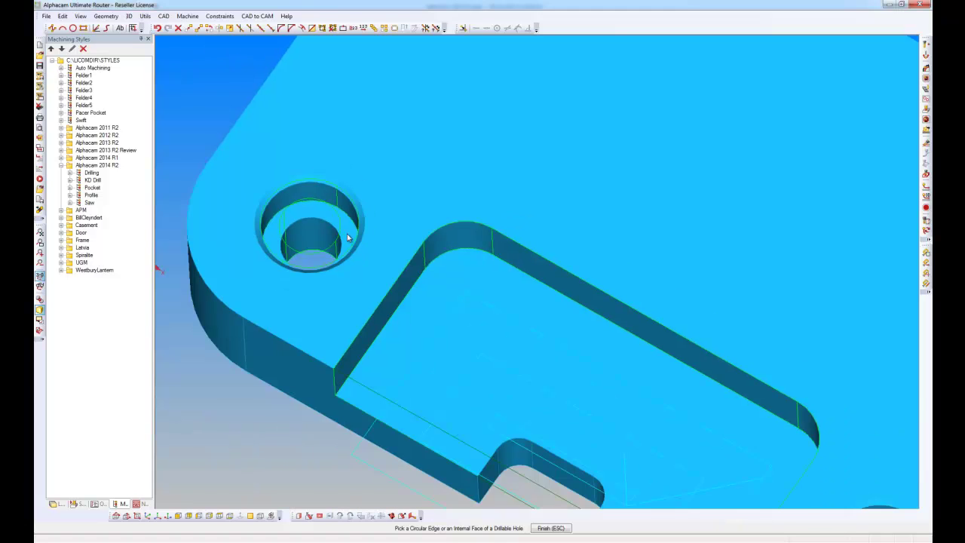
scroll(348, 240, "down", 1)
mouse_move(343, 230)
middle_mouse_down()
mouse_move(330, 203)
mouse_move(327, 241)
middle_mouse_up()
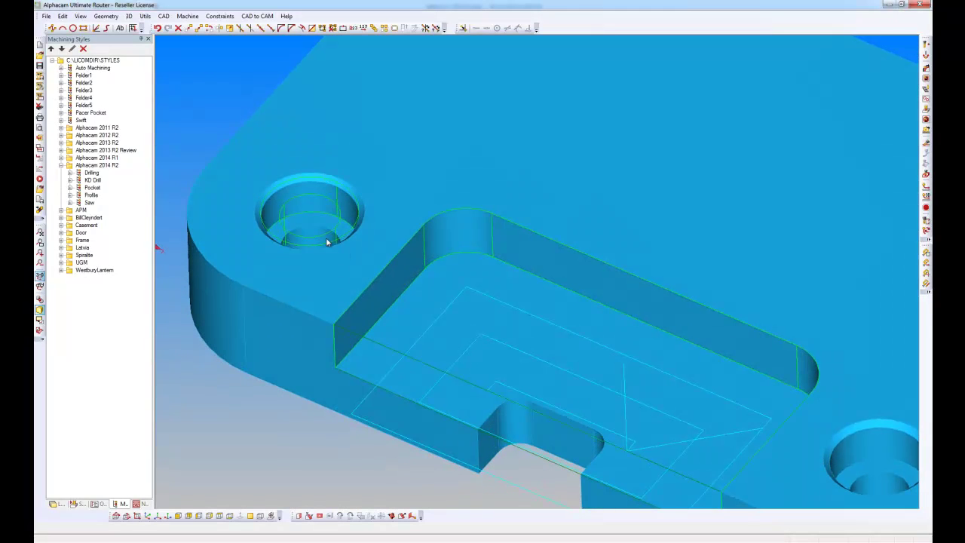
scroll(317, 192, "up", 3)
middle_click_drag(317, 192, 344, 276)
scroll(344, 274, "down", 4)
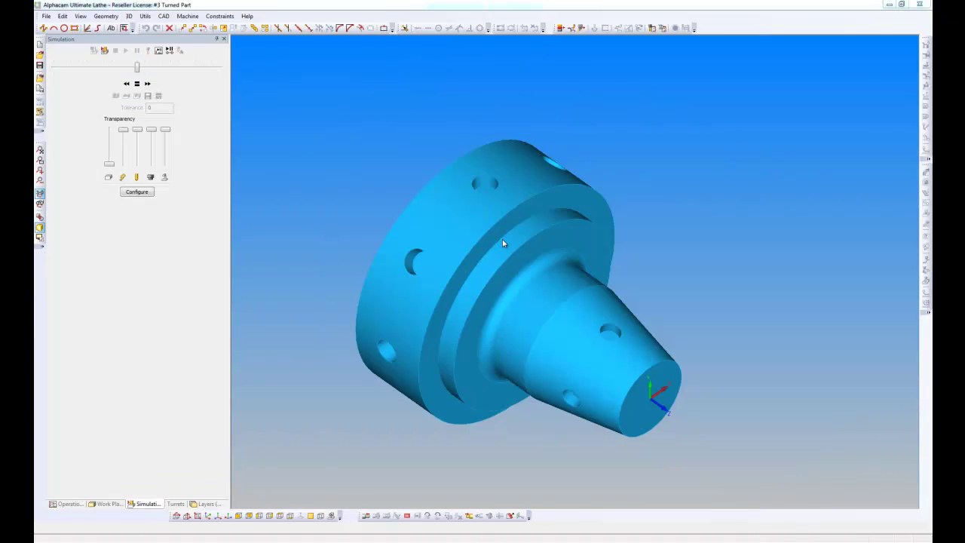
Step: Set up an automatic feature extraction on the turned part for drillable holes only, with work planes created automatically
scroll(501, 238, "up", 3)
scroll(502, 239, "down", 3)
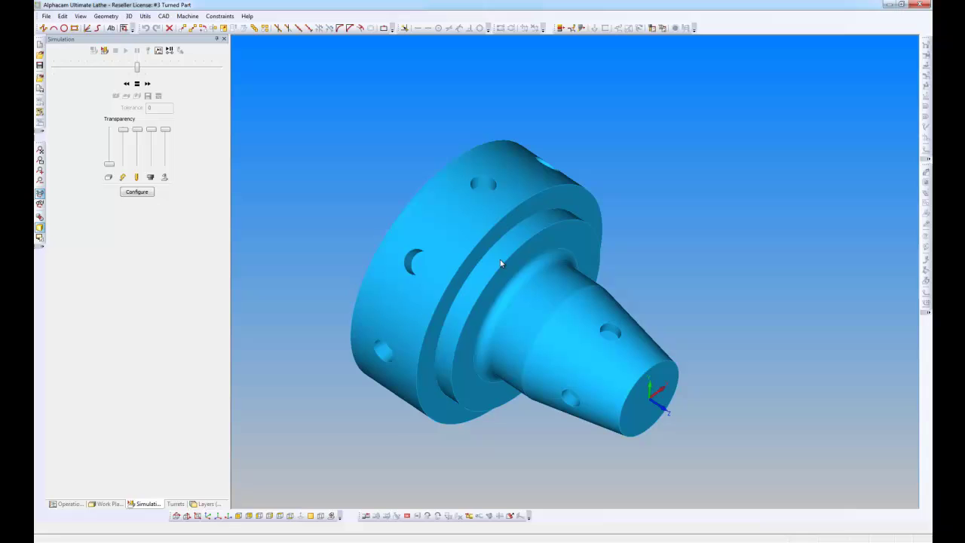
left_click(129, 16)
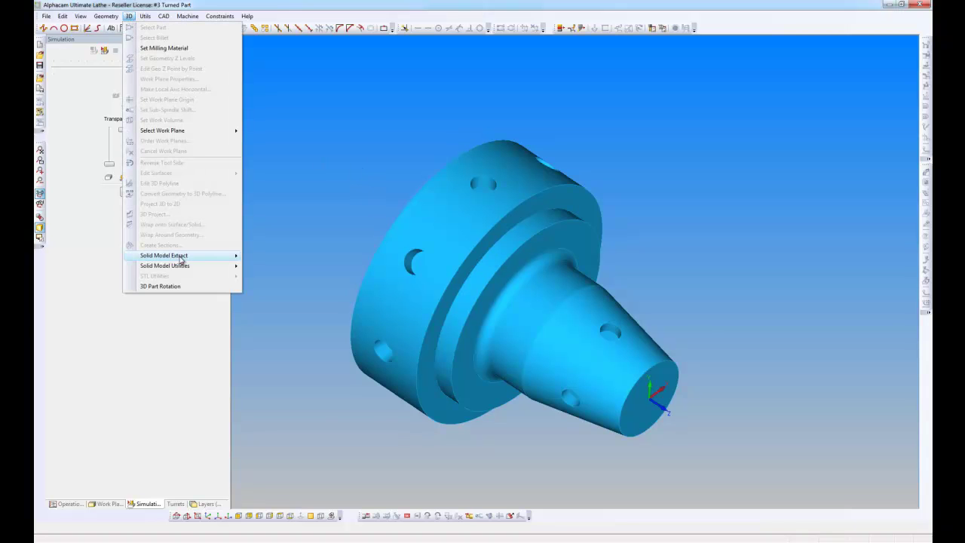
mouse_move(179, 257)
left_click(276, 258)
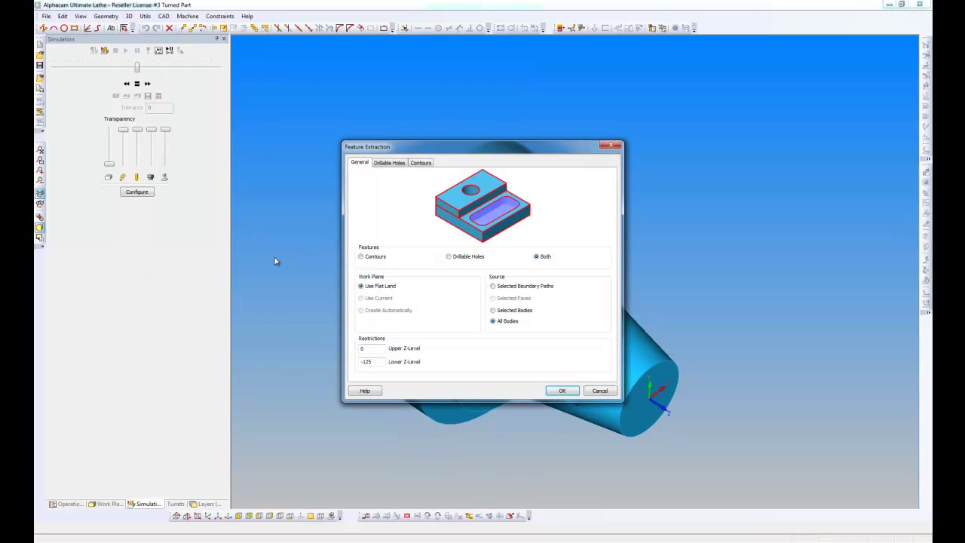
left_click_drag(410, 147, 686, 137)
left_click(609, 154)
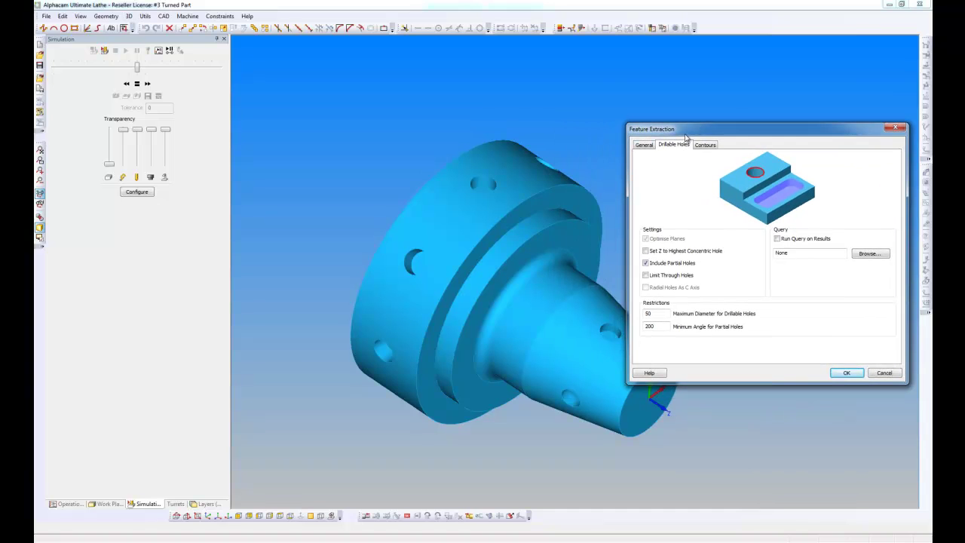
left_click(646, 146)
left_click(735, 239)
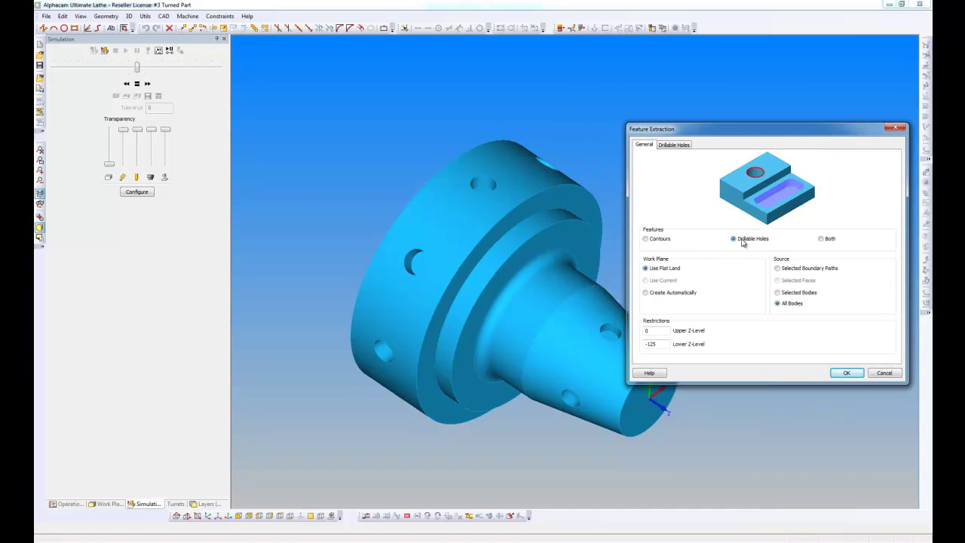
left_click(645, 294)
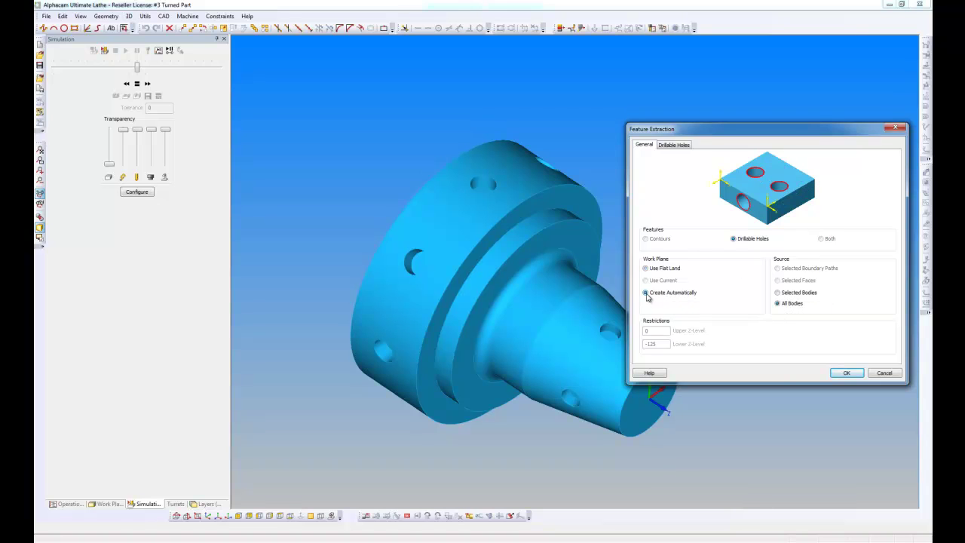
Step: Turn on Radial Holes As C Axis for the drillable holes and run the extraction on all bodies, accepting the default tolerance
left_click(677, 145)
left_click_drag(699, 131, 711, 98)
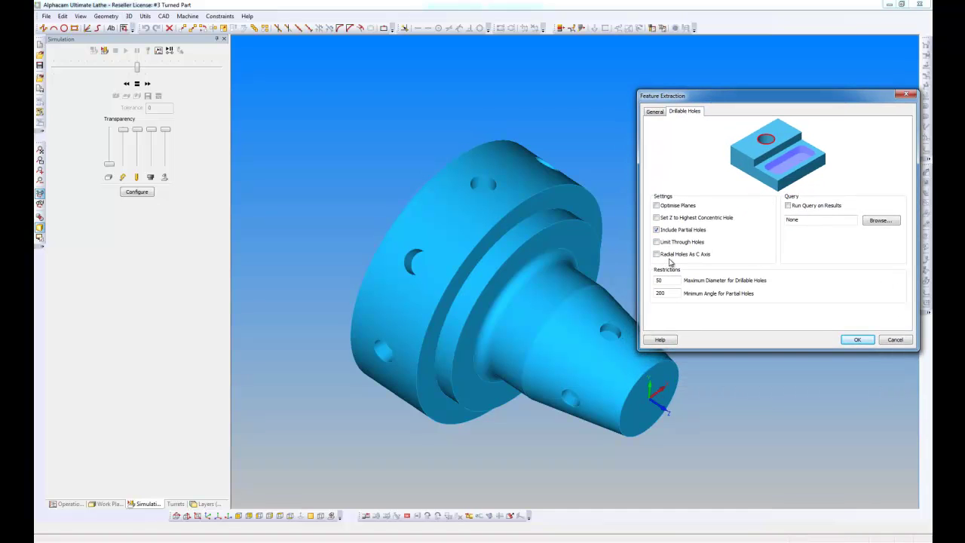
mouse_move(668, 258)
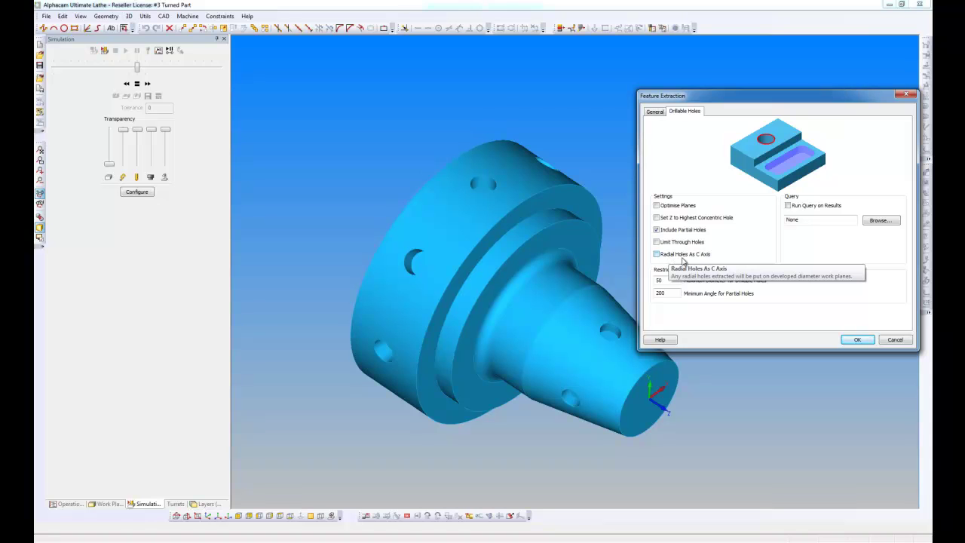
left_click(656, 255)
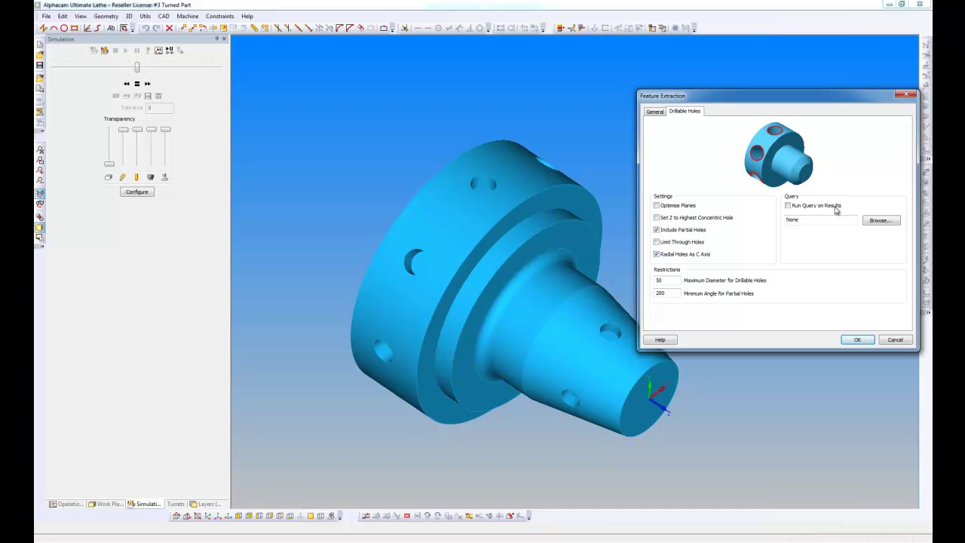
left_click(857, 340)
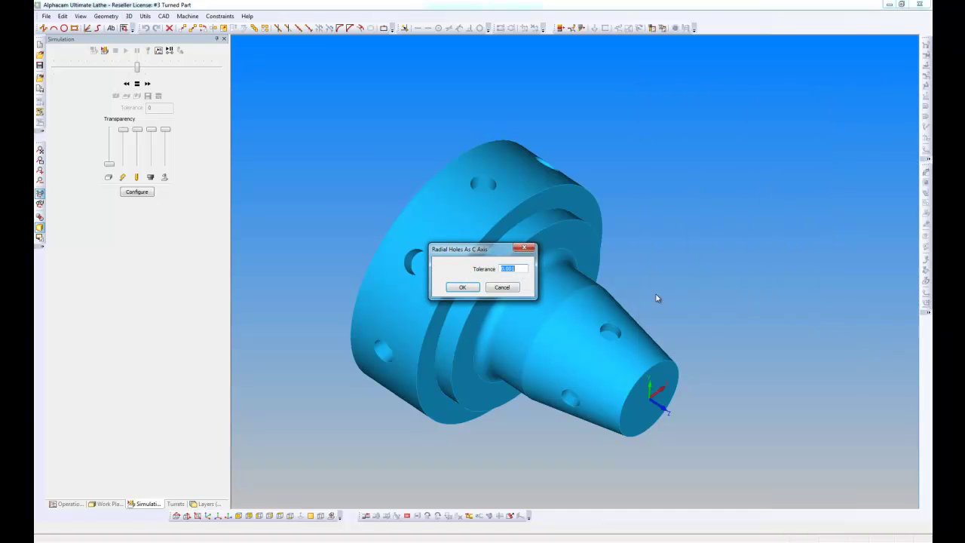
left_click(463, 287)
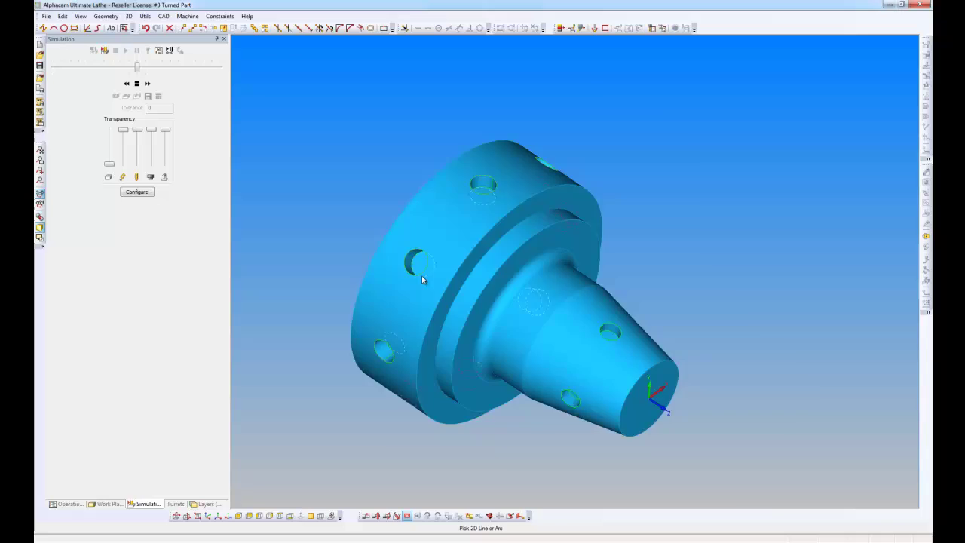
Step: Make the large-diameter holes' developed work plane current and inspect its unwrapped layout in a temporary Work Plane window, with the whole part fitted in view
scroll(403, 232, "up", 3)
scroll(397, 173, "down", 3)
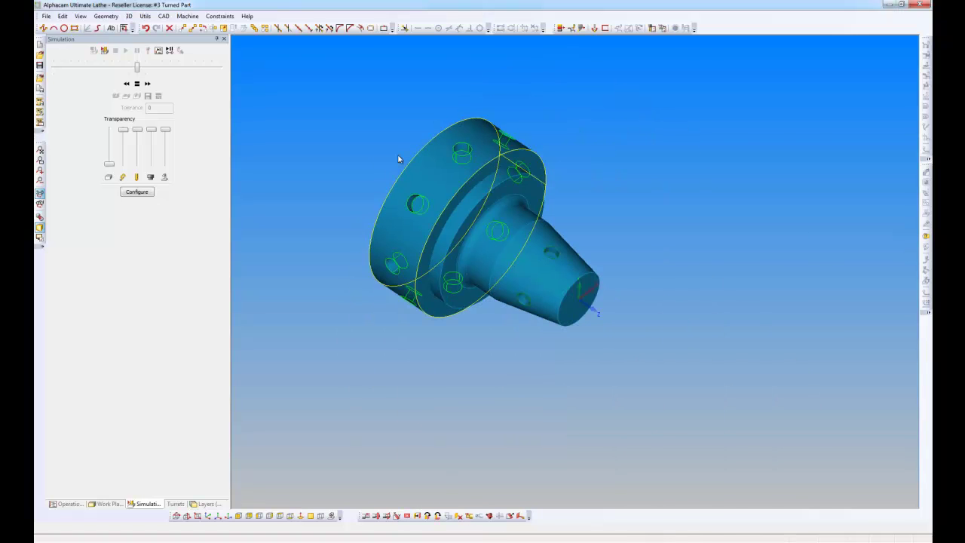
right_click(398, 154)
mouse_move(434, 203)
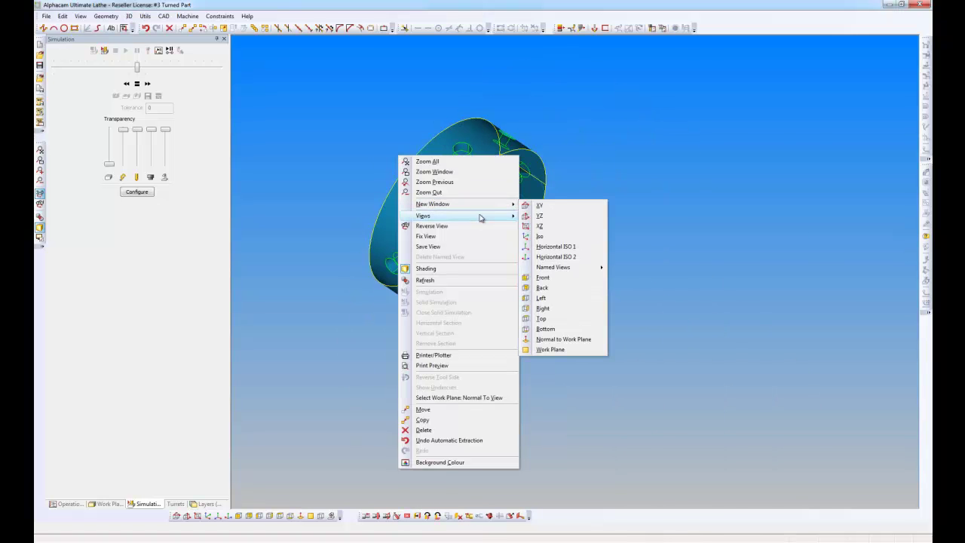
left_click(561, 350)
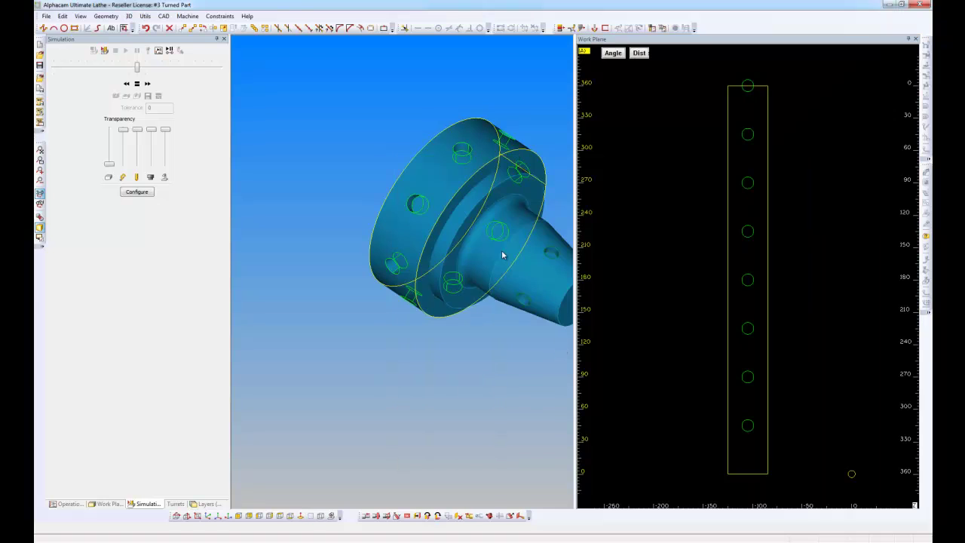
right_click(347, 117)
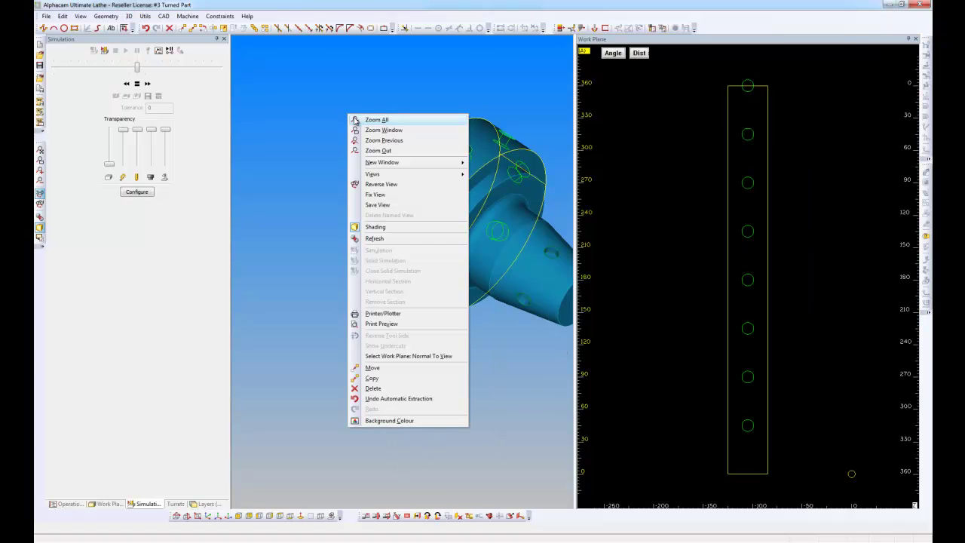
left_click(371, 119)
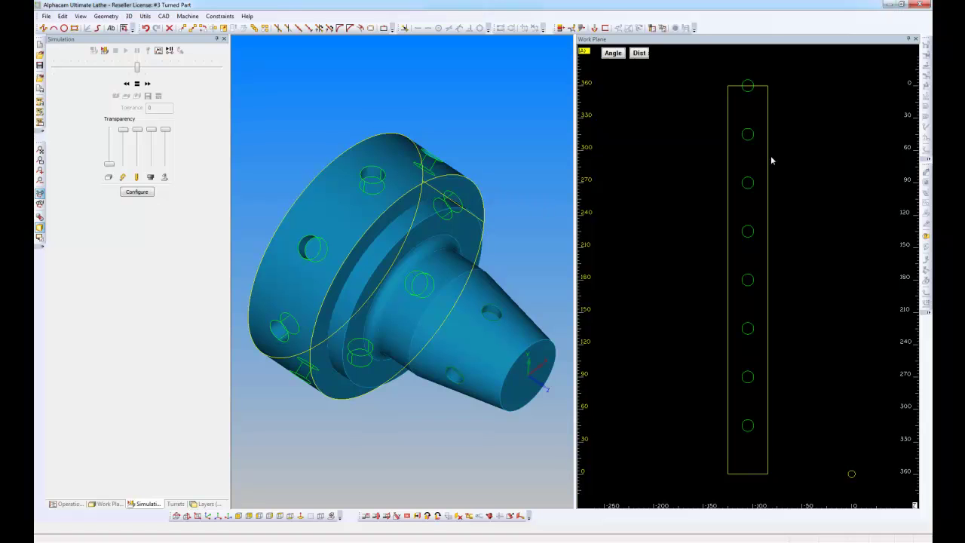
left_click(915, 39)
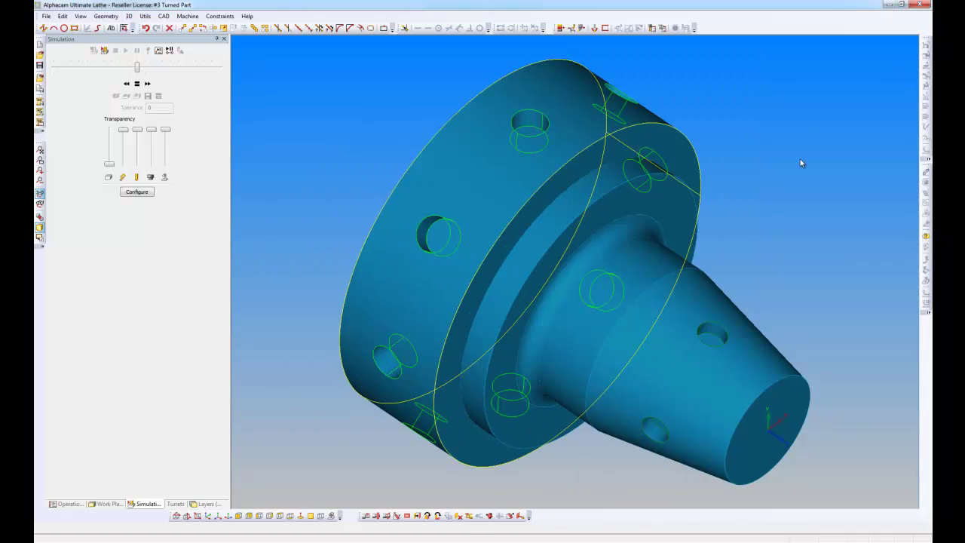
Step: Make the work plane of the upper hole on the tapered section current and inspect it in a temporary Work Plane window
left_click(407, 516)
left_click(721, 346)
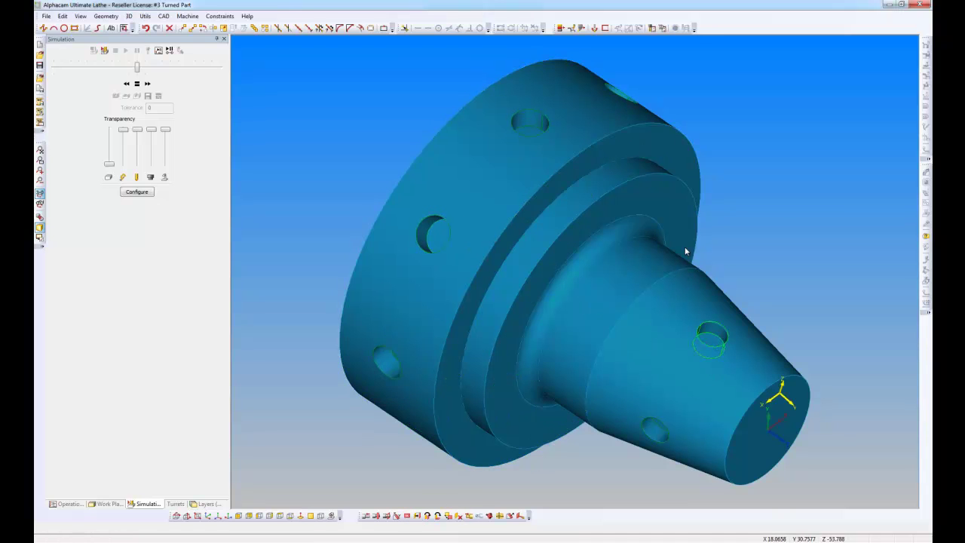
scroll(652, 250, "down", 3)
scroll(652, 257, "up", 3)
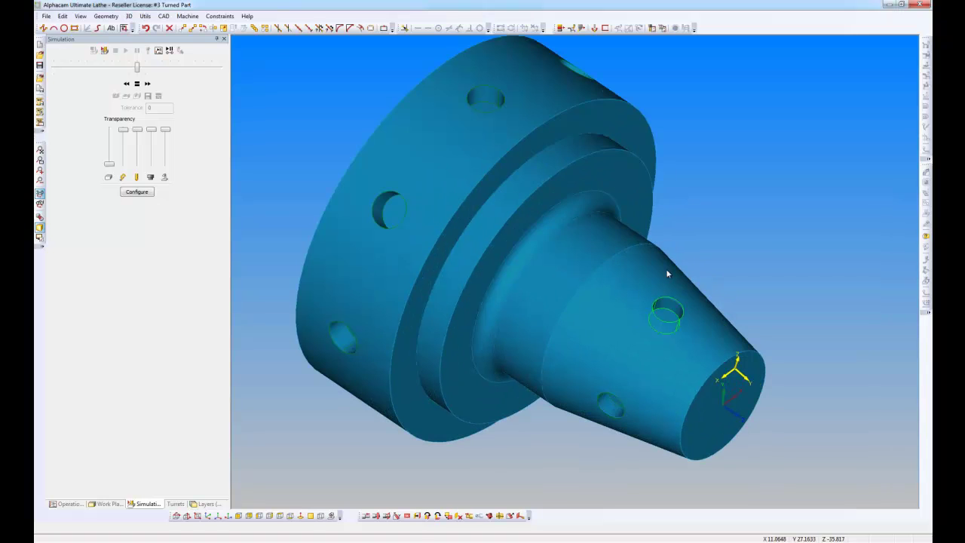
right_click(487, 172)
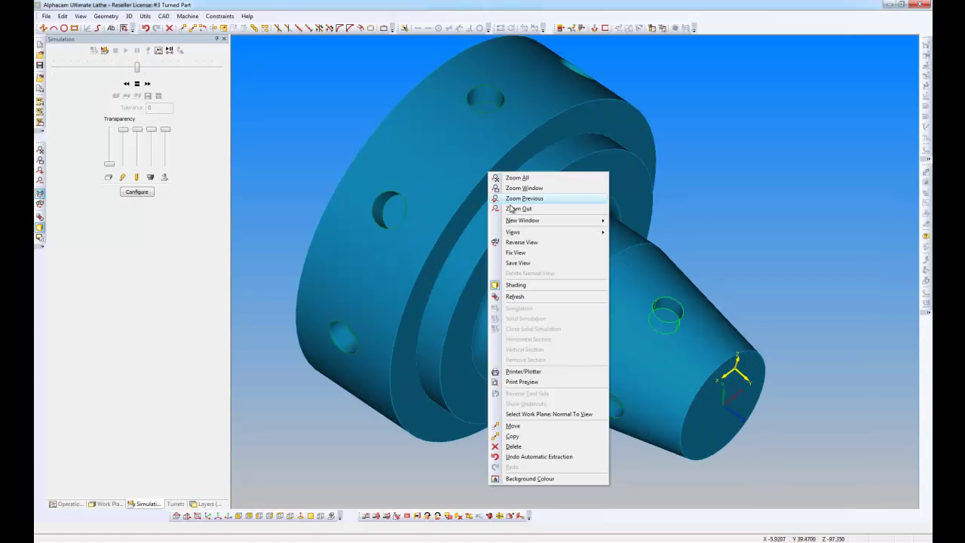
mouse_move(518, 223)
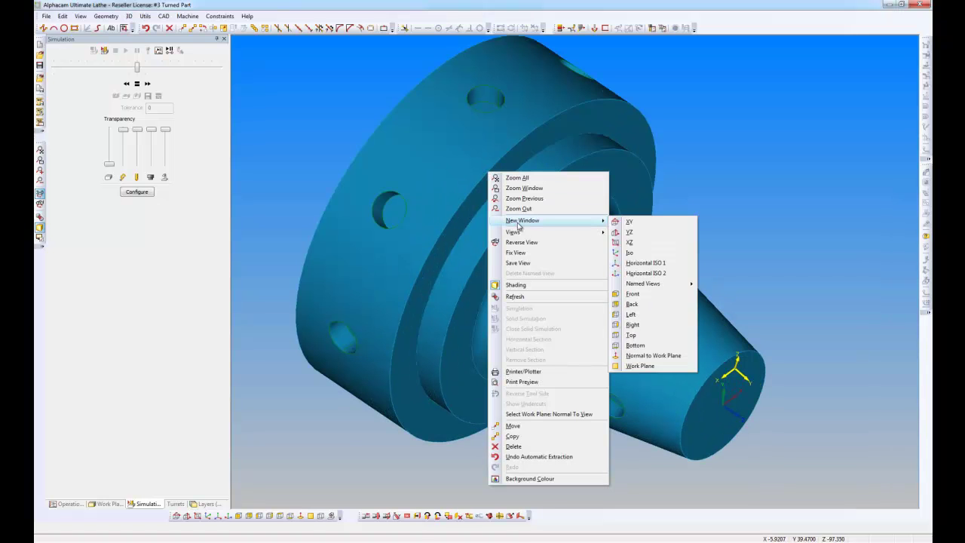
left_click(638, 365)
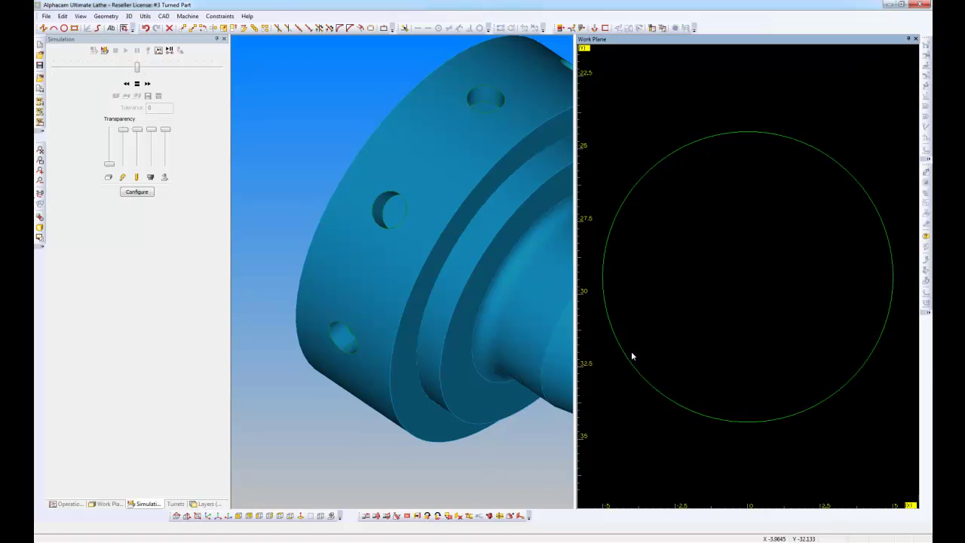
right_click(437, 184)
left_click(443, 188)
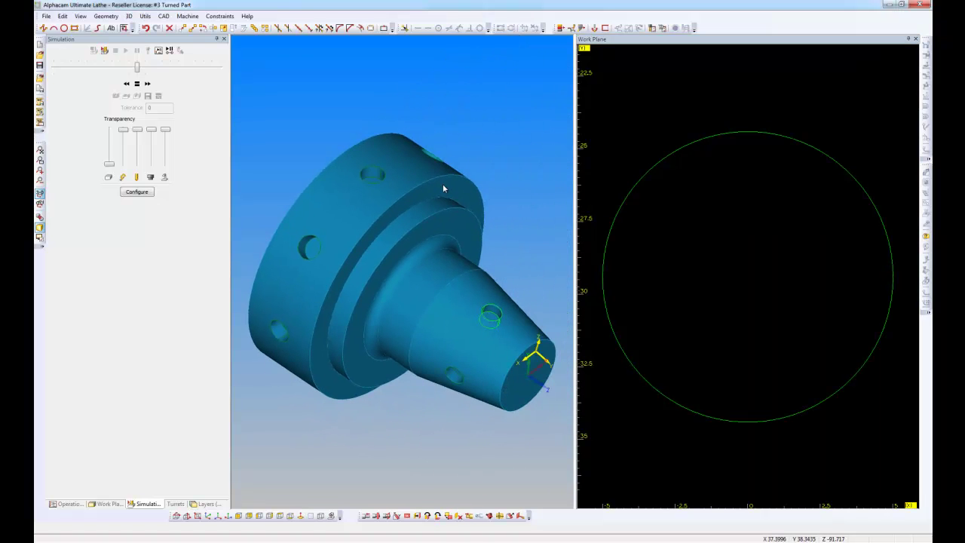
left_click(772, 100)
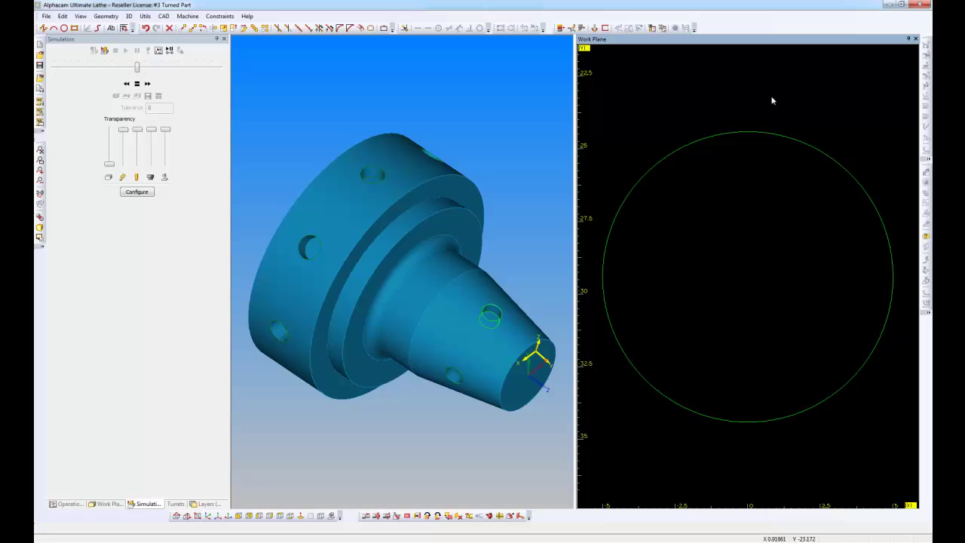
left_click(915, 38)
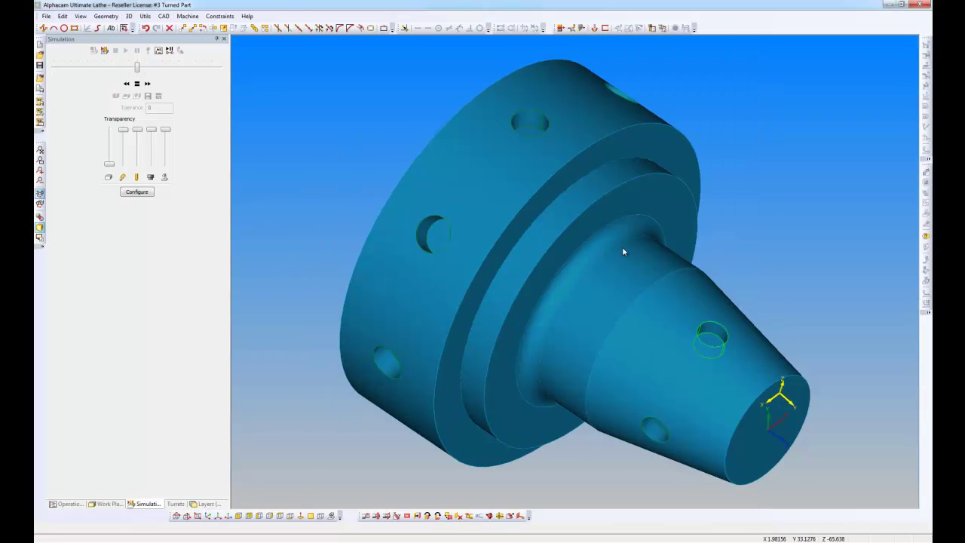
Step: Cancel the current work plane and create a developed diameter work plane from the cylindrical face just behind the tapered section
left_click(460, 515)
scroll(434, 236, "down", 2)
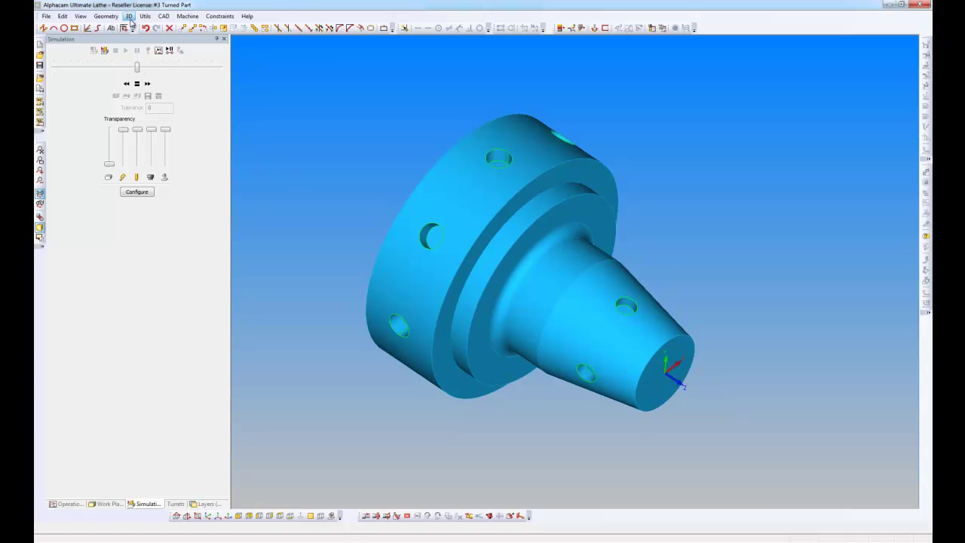
left_click(129, 16)
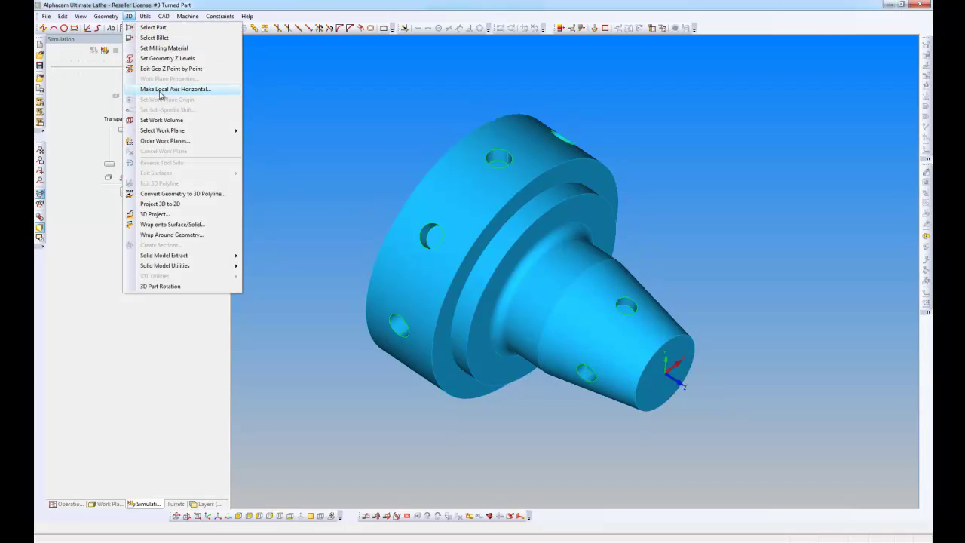
mouse_move(170, 133)
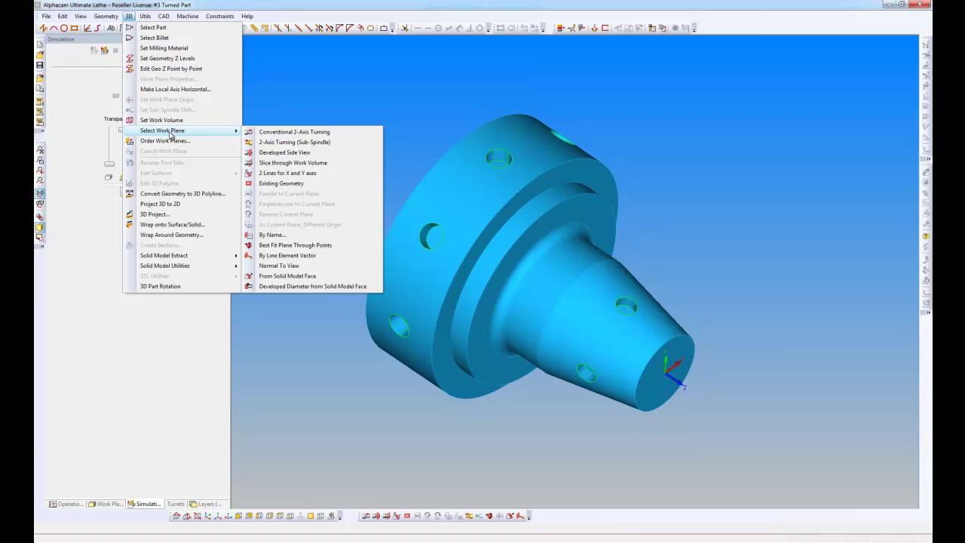
left_click(321, 286)
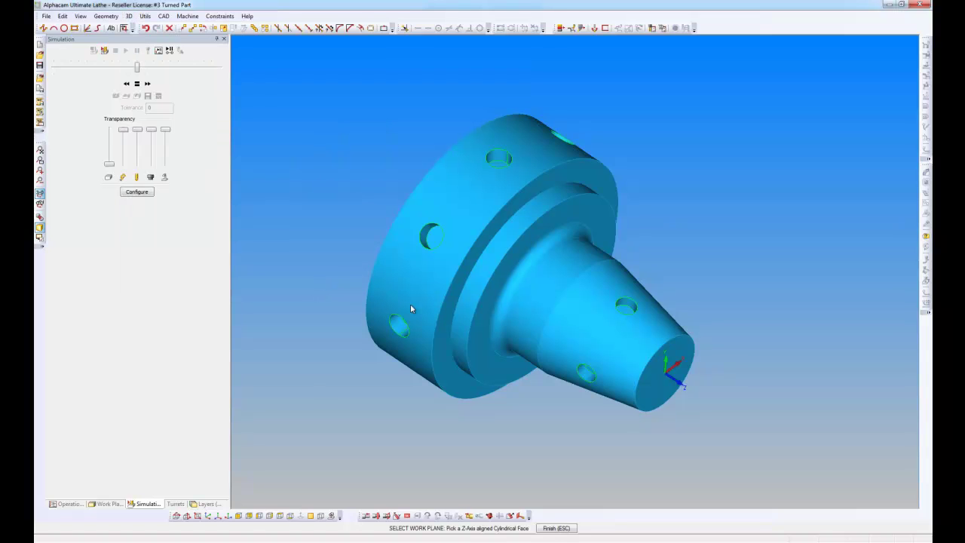
left_click(565, 268)
scroll(553, 272, "up", 2)
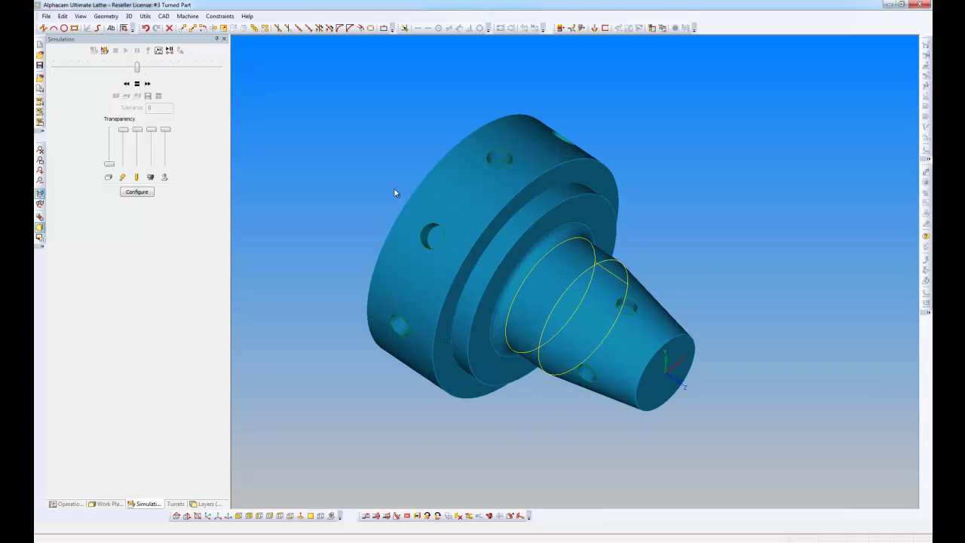
Step: Show the new developed diameter work plane in a separate Work Plane window and fit the whole turned part in the model view
right_click(387, 168)
mouse_move(467, 219)
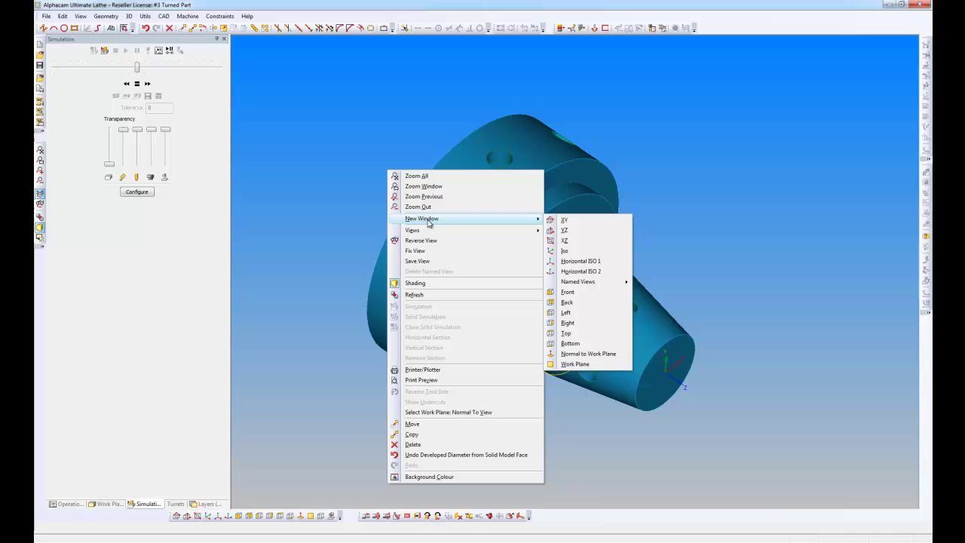
left_click(574, 363)
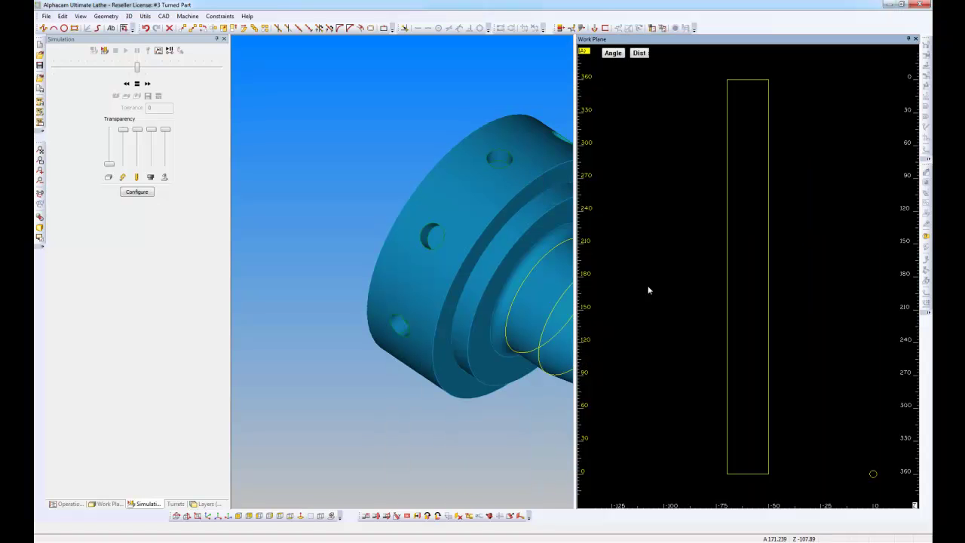
left_click(446, 207)
right_click(379, 169)
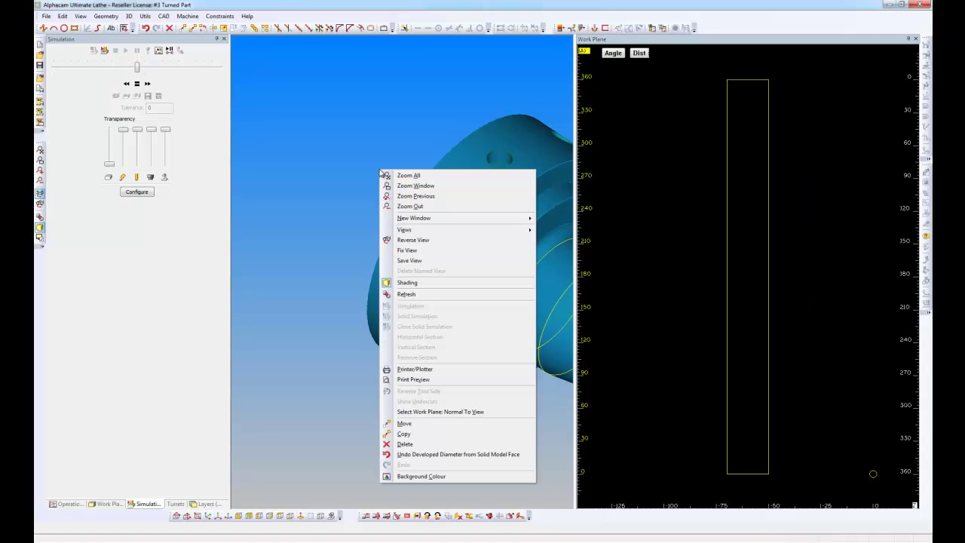
left_click(387, 176)
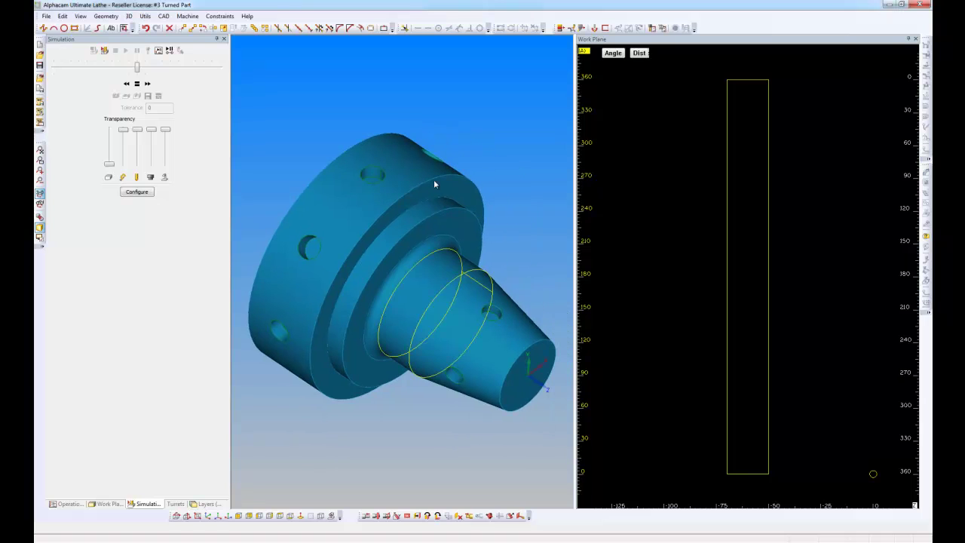